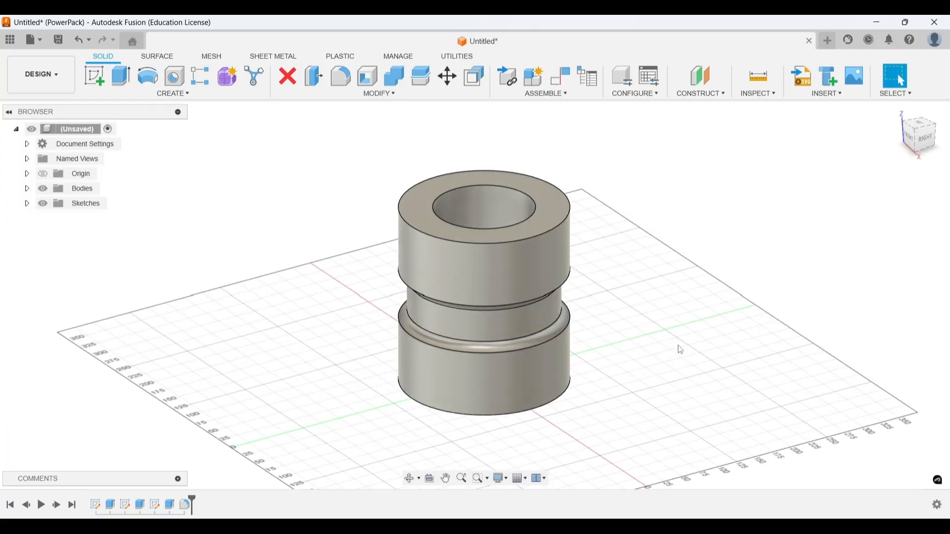
Examine the hollow grooved cylinder from several angles, including its bore, upper and lower collars, and rounded central groove
{"action": "left_click", "coordinate": [900, 77]}
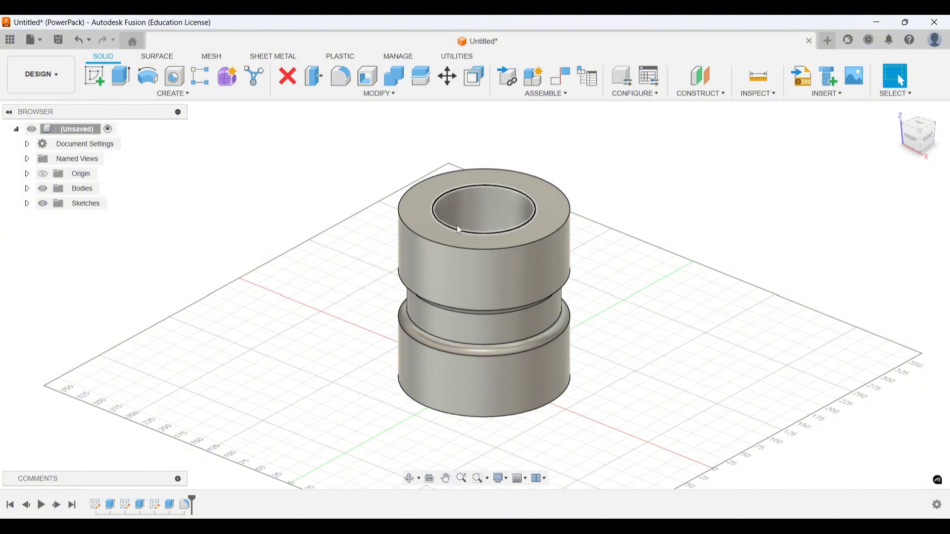
{"action": "middle_click_drag", "start_coordinate": [479, 243], "coordinate": [447, 226]}
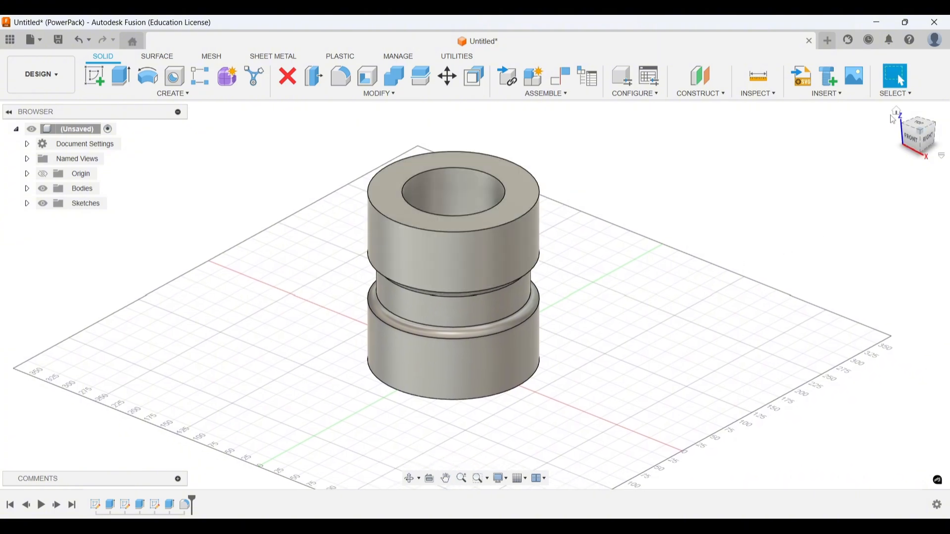
{"action": "left_click", "coordinate": [896, 112]}
{"action": "scroll", "coordinate": [675, 283], "scroll_direction": "up", "scroll_amount": 2}
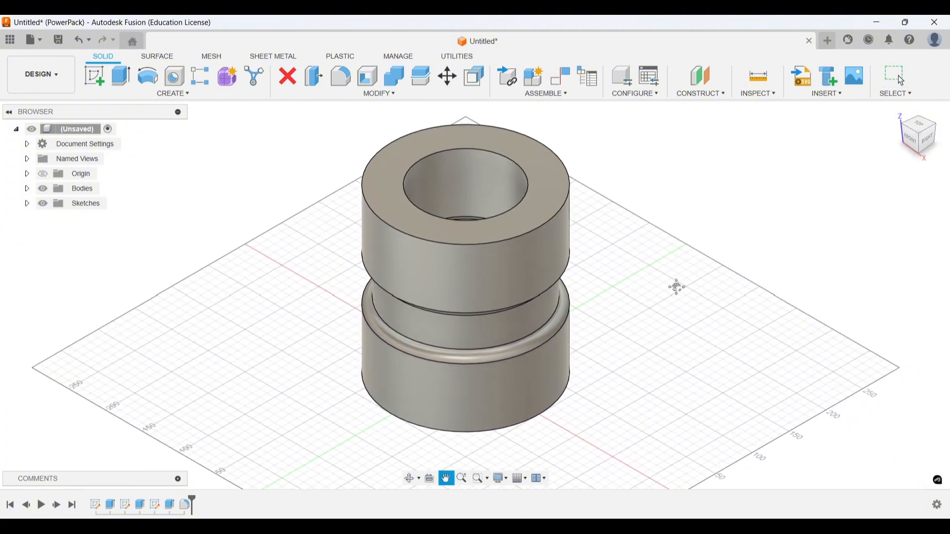
{"action": "middle_click_drag", "start_coordinate": [675, 280], "coordinate": [687, 301]}
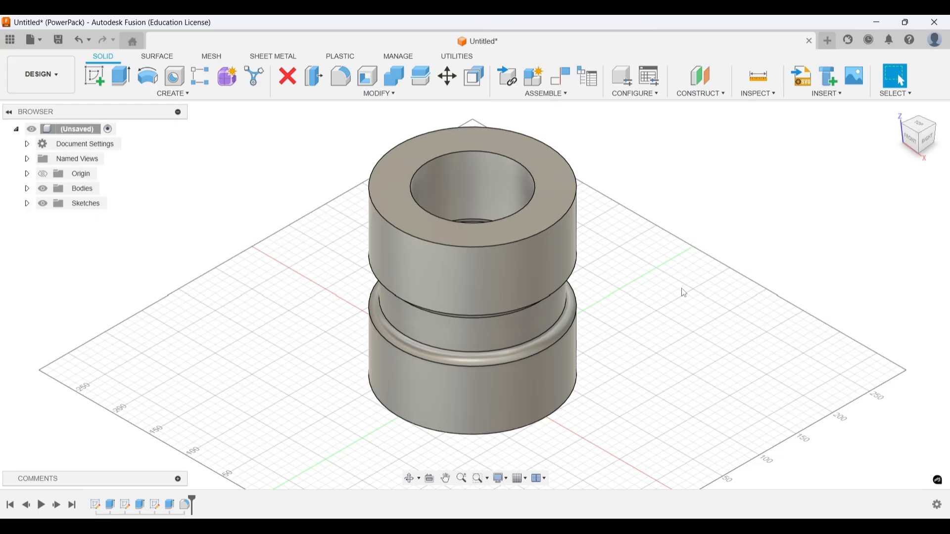
{"action": "scroll", "coordinate": [671, 311], "scroll_direction": "down", "scroll_amount": 2}
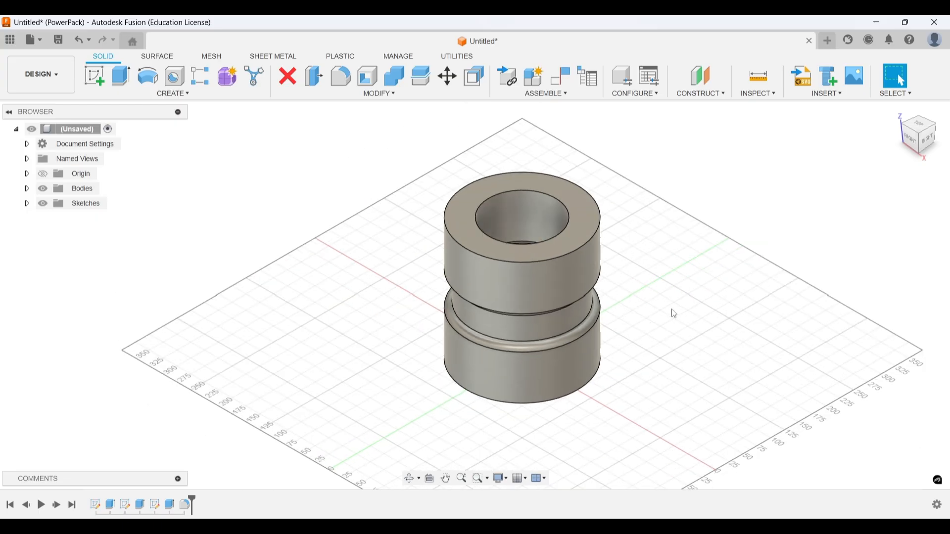
{"action": "middle_click_drag", "start_coordinate": [674, 313], "coordinate": [645, 341], "text": "shift"}
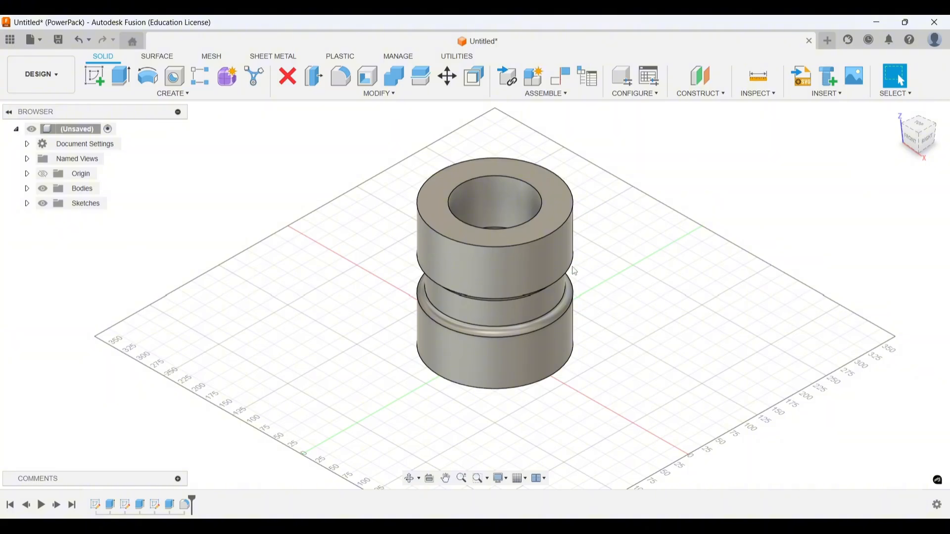
{"action": "mouse_move", "coordinate": [600, 331]}
{"action": "middle_mouse_down", "text": "shift"}
{"action": "mouse_move", "coordinate": [613, 300]}
{"action": "mouse_move", "coordinate": [609, 313]}
{"action": "mouse_move", "coordinate": [622, 328]}
{"action": "mouse_move", "coordinate": [623, 265]}
{"action": "mouse_move", "coordinate": [610, 325]}
{"action": "mouse_move", "coordinate": [586, 338]}
{"action": "middle_mouse_up", "text": "shift"}
{"action": "mouse_move", "coordinate": [602, 346]}
{"action": "middle_mouse_down", "text": "shift"}
{"action": "mouse_move", "coordinate": [611, 340]}
{"action": "mouse_move", "coordinate": [573, 342]}
{"action": "mouse_move", "coordinate": [588, 341]}
{"action": "middle_mouse_up", "text": "shift"}
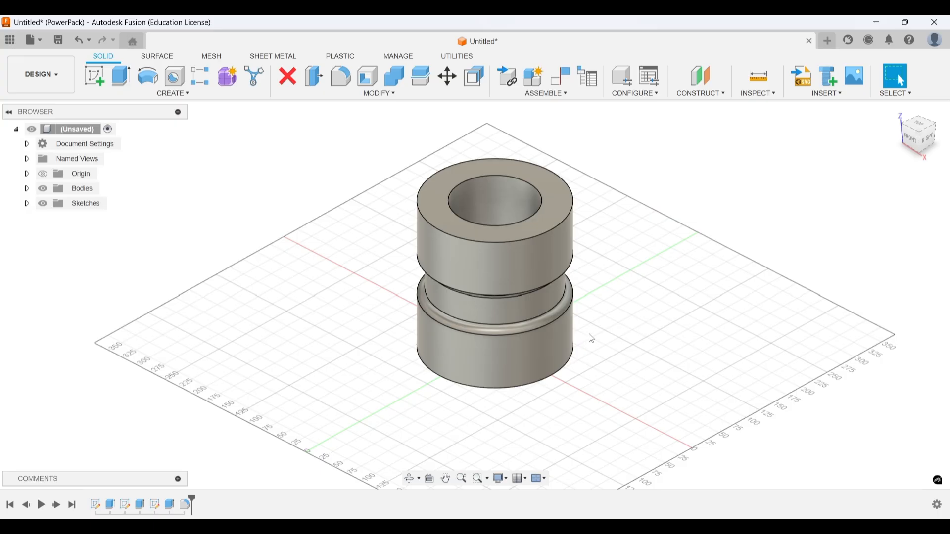
{"action": "mouse_move", "coordinate": [607, 314]}
{"action": "middle_mouse_down", "text": "shift"}
{"action": "mouse_move", "coordinate": [591, 301]}
{"action": "mouse_move", "coordinate": [603, 310]}
{"action": "middle_mouse_up", "text": "shift"}
{"action": "mouse_move", "coordinate": [575, 211]}
{"action": "middle_mouse_down", "text": "shift"}
{"action": "mouse_move", "coordinate": [569, 193]}
{"action": "mouse_move", "coordinate": [570, 217]}
{"action": "middle_mouse_up", "text": "shift"}
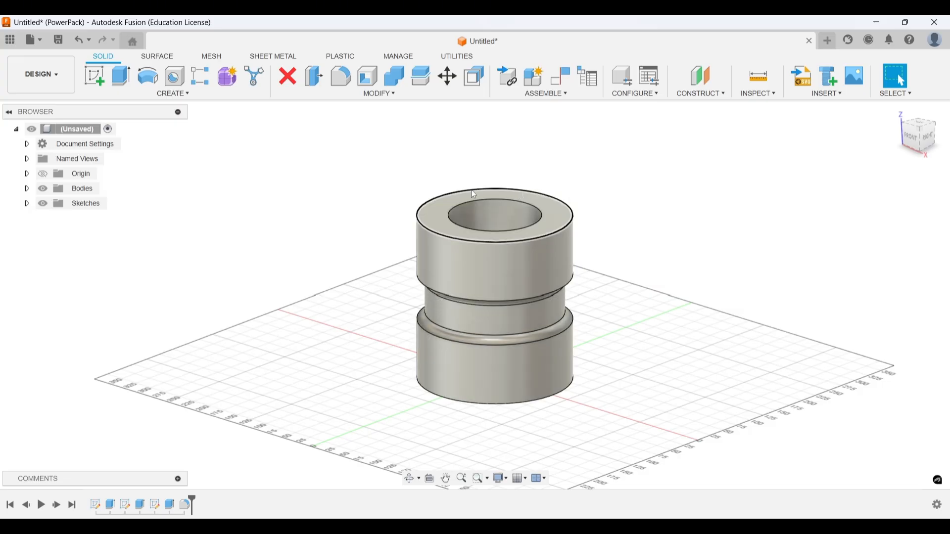
{"action": "middle_click_drag", "start_coordinate": [435, 224], "coordinate": [447, 235], "text": "shift"}
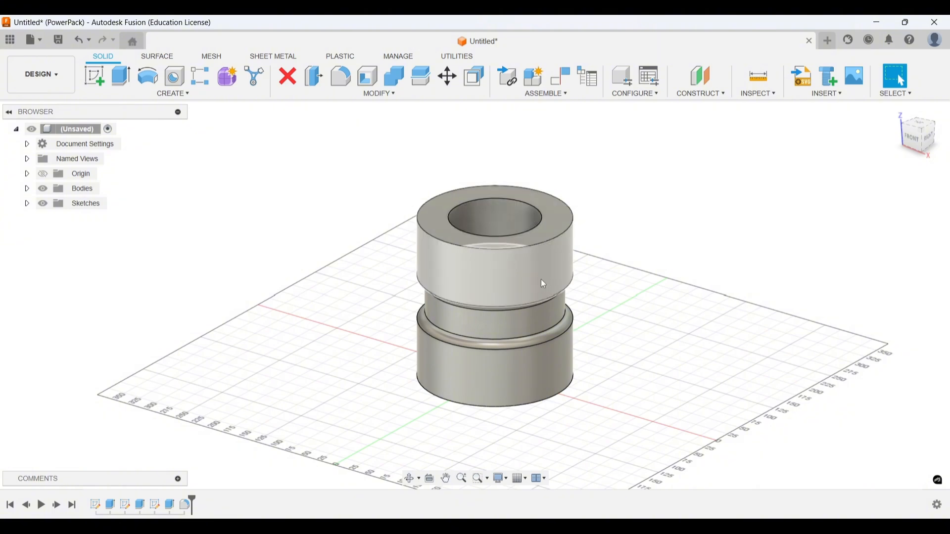
{"action": "middle_click_drag", "start_coordinate": [542, 283], "coordinate": [459, 310], "text": "shift"}
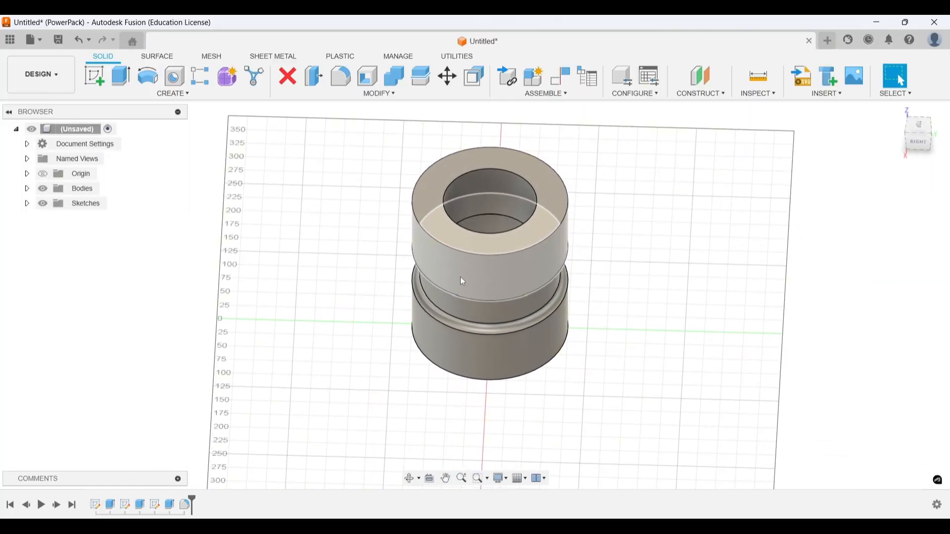
{"action": "middle_click_drag", "start_coordinate": [460, 276], "coordinate": [422, 270], "text": "shift"}
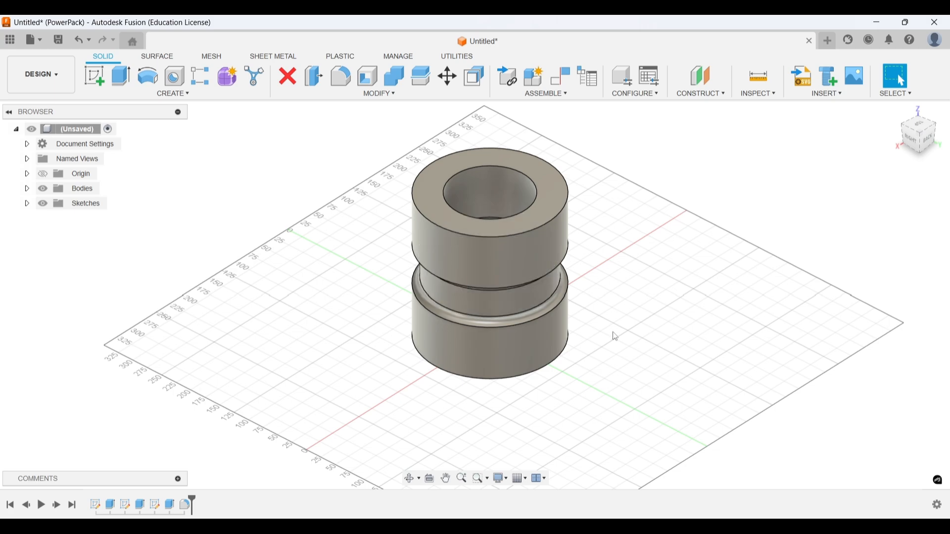
{"action": "middle_click_drag", "start_coordinate": [607, 327], "coordinate": [587, 329], "text": "shift"}
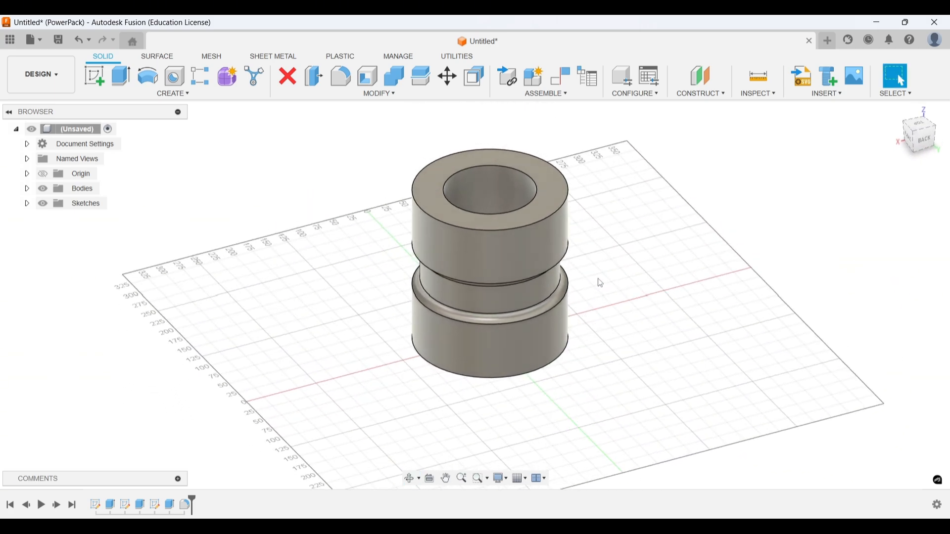
{"action": "middle_click_drag", "start_coordinate": [603, 286], "coordinate": [615, 303], "text": "shift"}
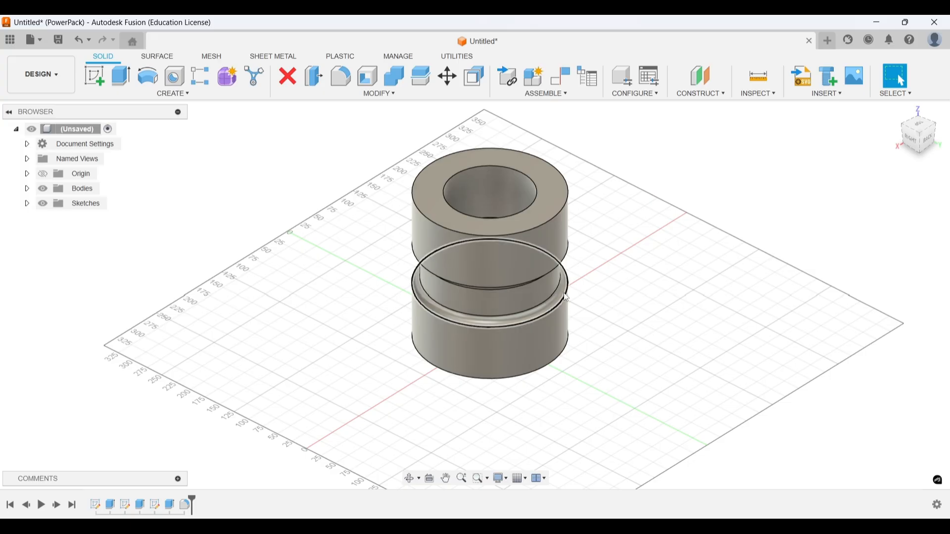
{"action": "mouse_move", "coordinate": [543, 320]}
{"action": "middle_mouse_down", "text": "shift"}
{"action": "mouse_move", "coordinate": [530, 292]}
{"action": "mouse_move", "coordinate": [528, 325]}
{"action": "middle_mouse_up", "text": "shift"}
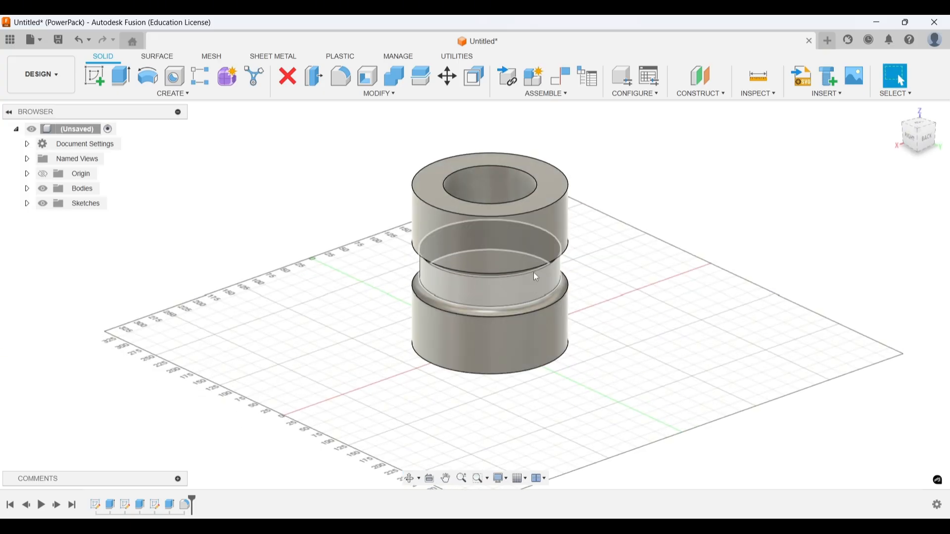
{"action": "middle_click_drag", "start_coordinate": [588, 299], "coordinate": [538, 265], "text": "shift"}
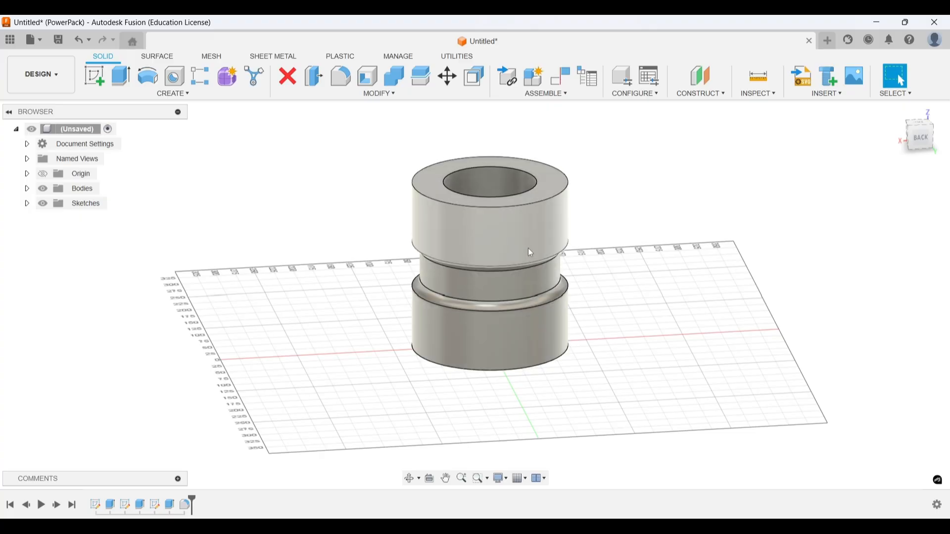
{"action": "middle_click_drag", "start_coordinate": [529, 250], "coordinate": [586, 279], "text": "shift"}
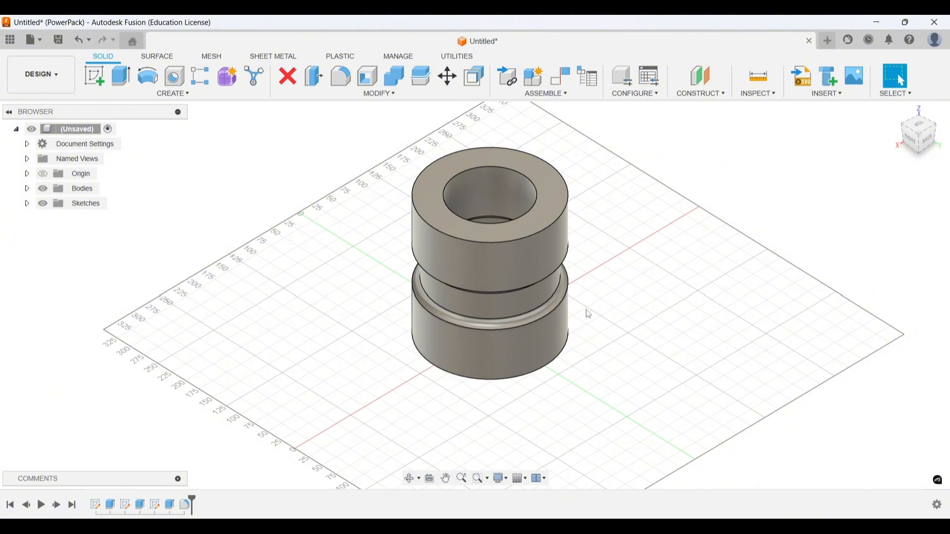
{"action": "middle_click_drag", "start_coordinate": [587, 312], "coordinate": [569, 296], "text": "shift"}
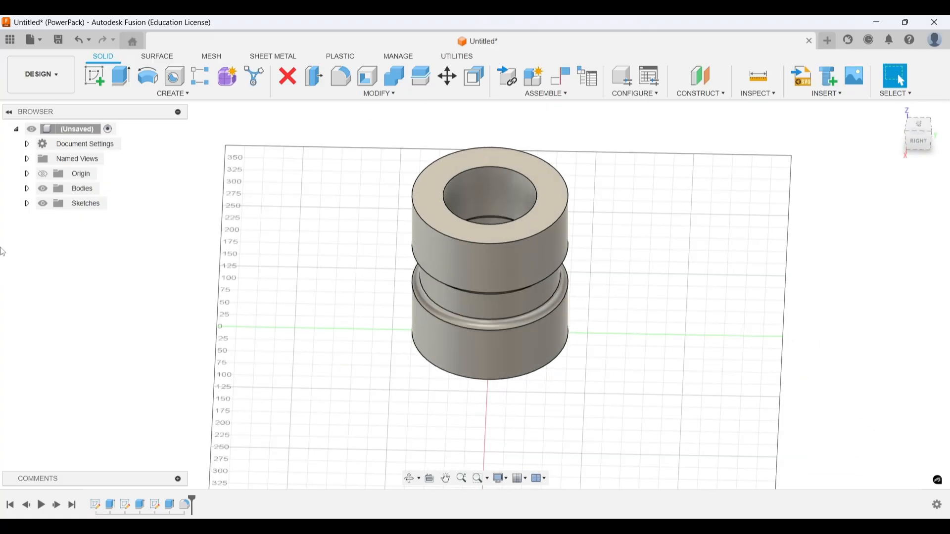
Create a section analysis of the cylinder on the XZ plane, inspect the cut interior, and hide the analysis
{"action": "left_click", "coordinate": [761, 94]}
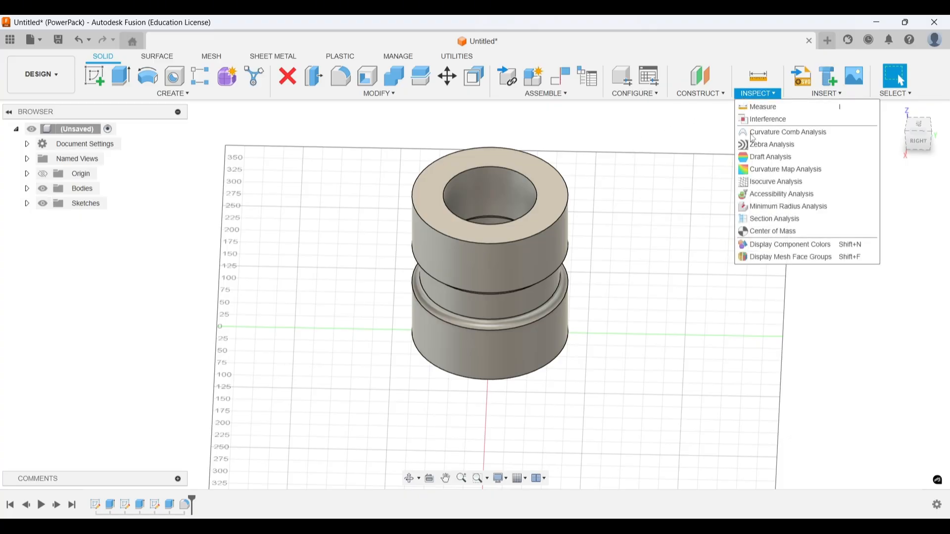
{"action": "left_click", "coordinate": [779, 224]}
{"action": "middle_click_drag", "start_coordinate": [423, 317], "coordinate": [450, 335], "text": "shift"}
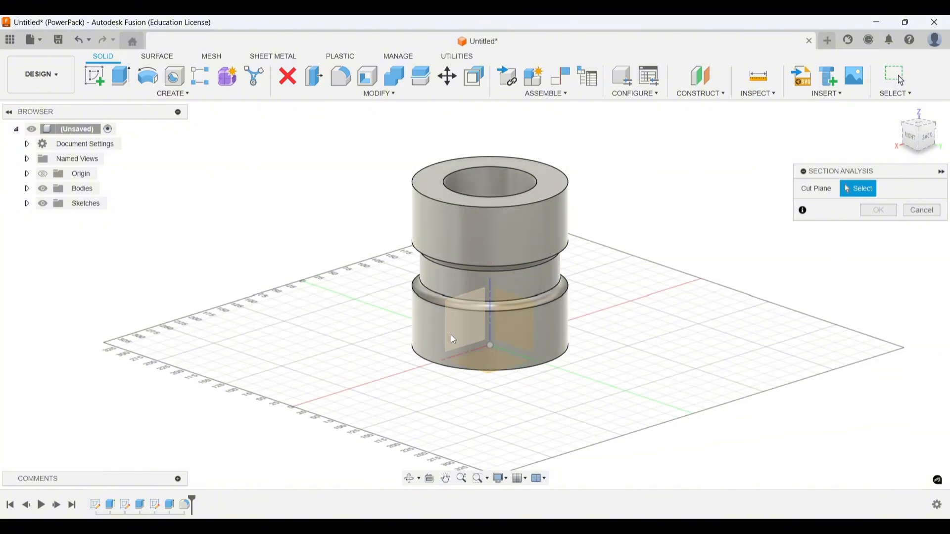
{"action": "left_click", "coordinate": [451, 334]}
{"action": "middle_click_drag", "start_coordinate": [590, 310], "coordinate": [355, 264], "text": "shift"}
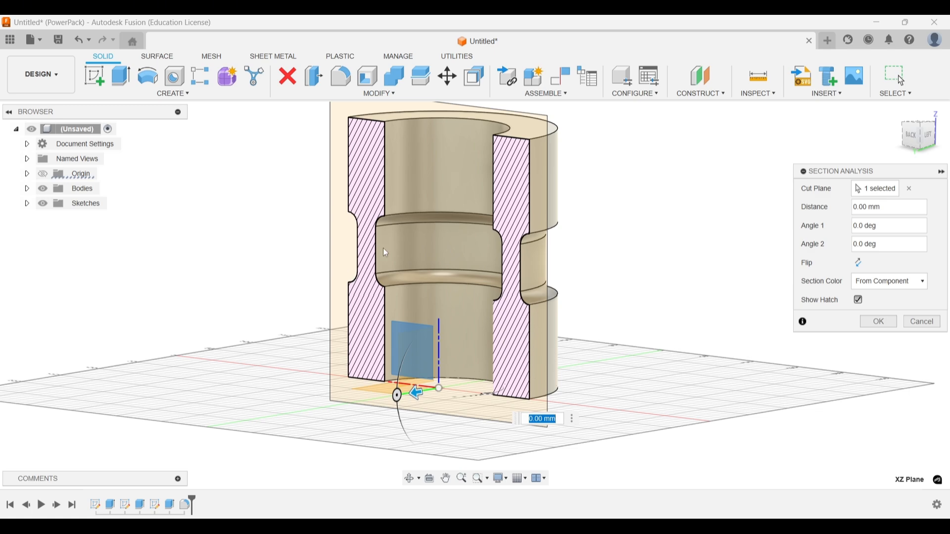
{"action": "middle_click_drag", "start_coordinate": [379, 241], "coordinate": [606, 225], "text": "shift"}
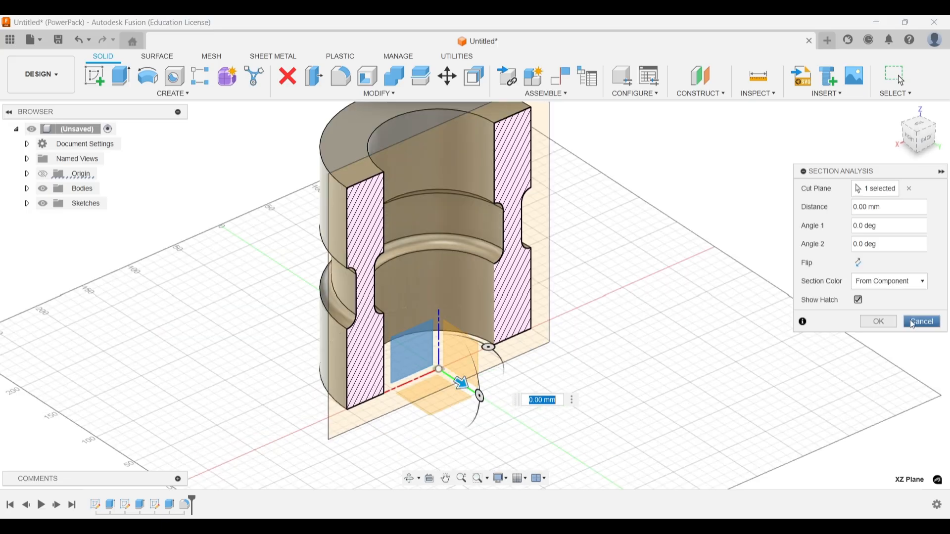
{"action": "left_click", "coordinate": [879, 322]}
{"action": "left_click", "coordinate": [41, 190]}
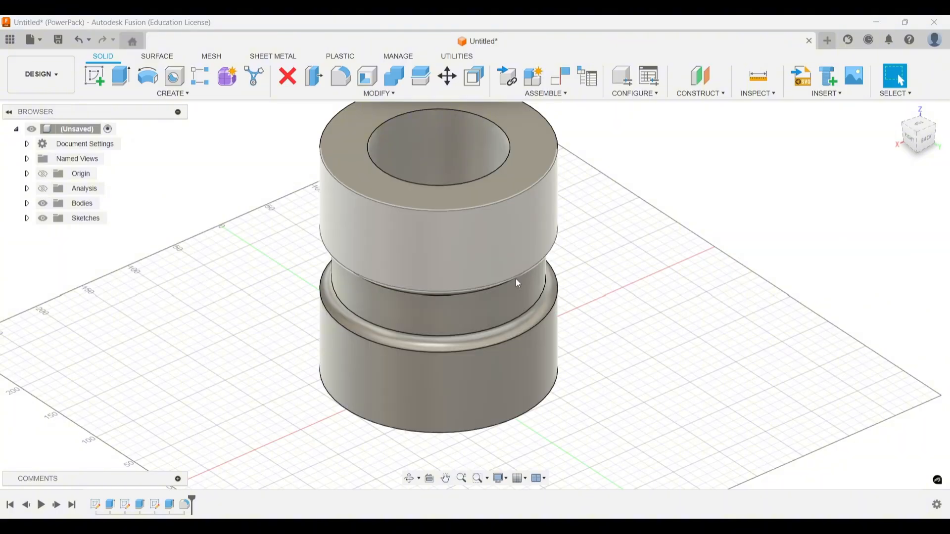
{"action": "middle_click_drag", "start_coordinate": [515, 280], "coordinate": [507, 238], "text": "shift"}
{"action": "scroll", "coordinate": [507, 237], "scroll_direction": "down", "scroll_amount": 3}
{"action": "middle_click_drag", "start_coordinate": [529, 280], "coordinate": [511, 361], "text": "shift"}
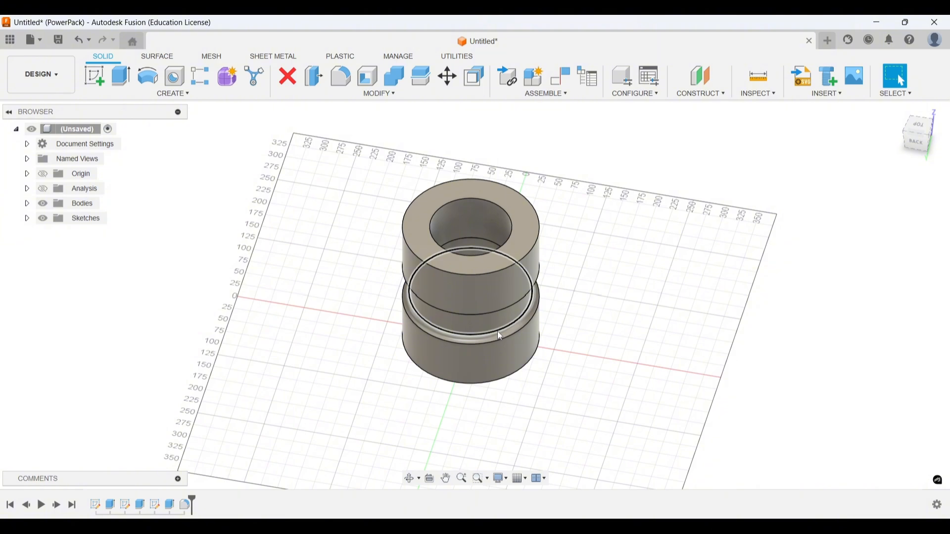
{"action": "left_click", "coordinate": [421, 76]}
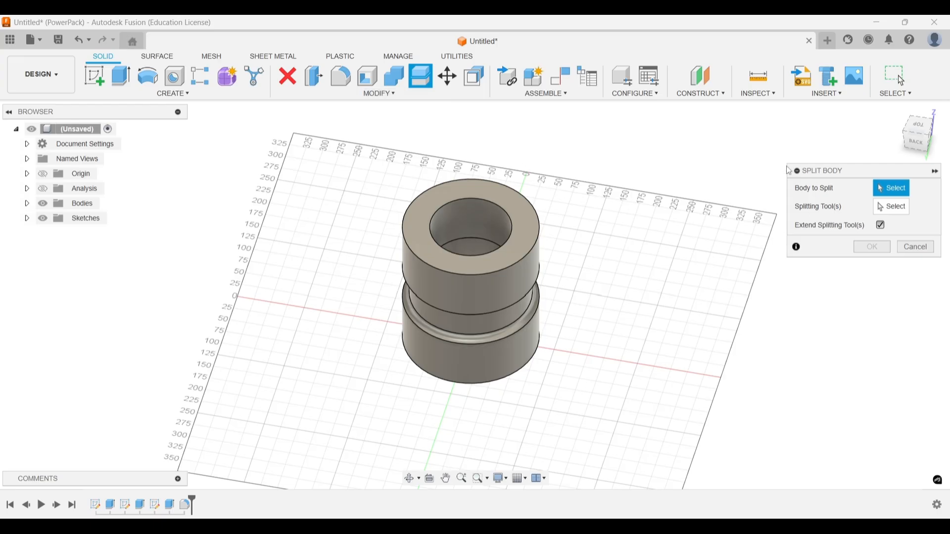
{"action": "left_click_drag", "start_coordinate": [821, 171], "coordinate": [611, 153]}
{"action": "middle_click_drag", "start_coordinate": [636, 261], "coordinate": [604, 258]}
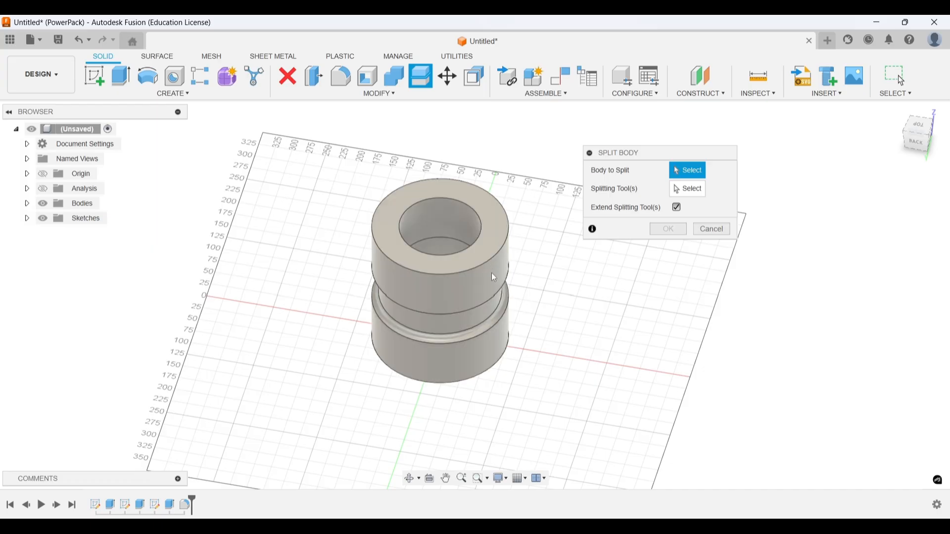
{"action": "left_click", "coordinate": [471, 238]}
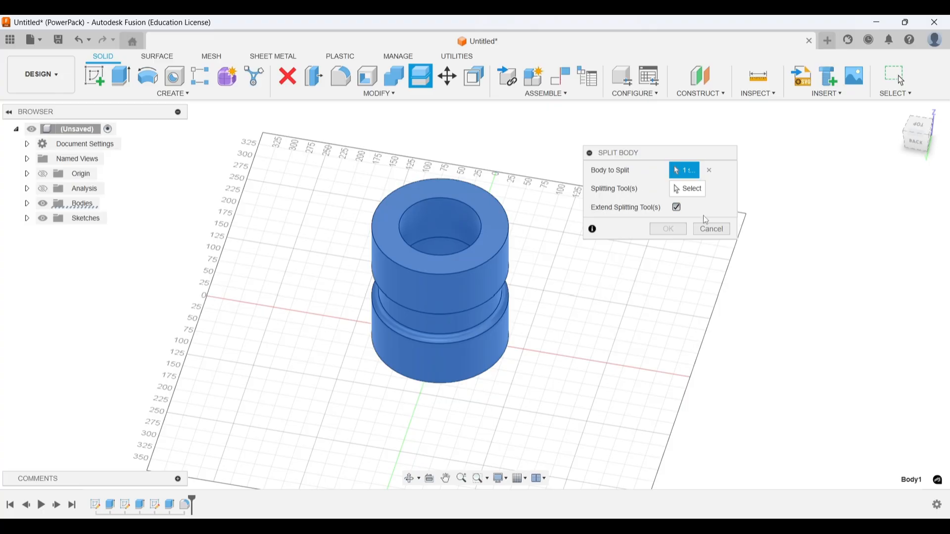
{"action": "left_click", "coordinate": [701, 229]}
Measure the distance between the cylinder's top ring face and its bottom ring face
{"action": "middle_click_drag", "start_coordinate": [552, 263], "coordinate": [532, 253], "text": "shift"}
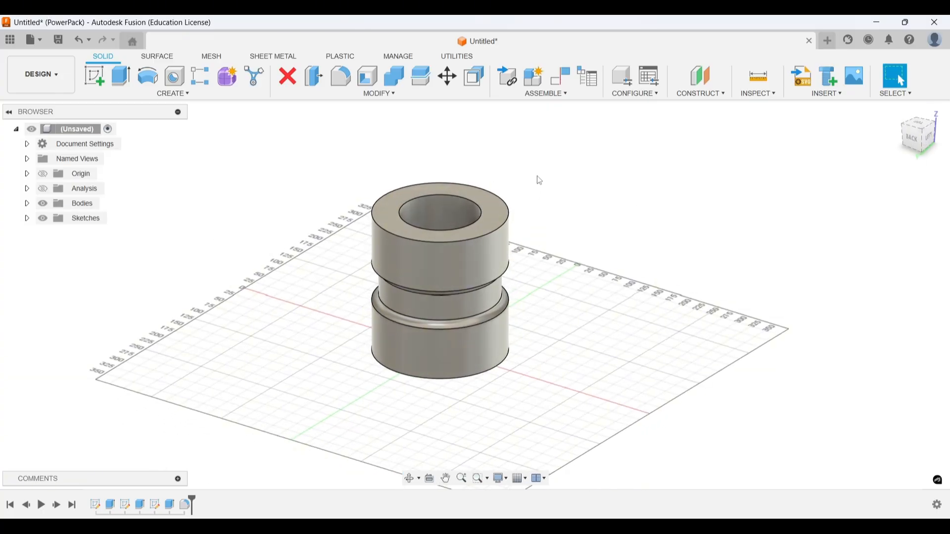
{"action": "left_click", "coordinate": [759, 76]}
{"action": "left_click", "coordinate": [492, 218]}
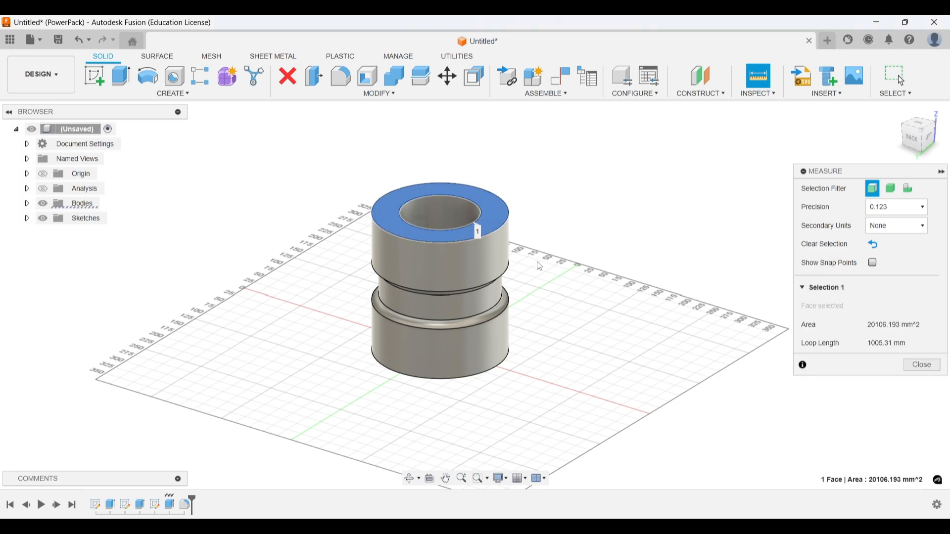
{"action": "middle_click_drag", "start_coordinate": [545, 299], "coordinate": [514, 297], "text": "shift"}
{"action": "left_click", "coordinate": [491, 337]}
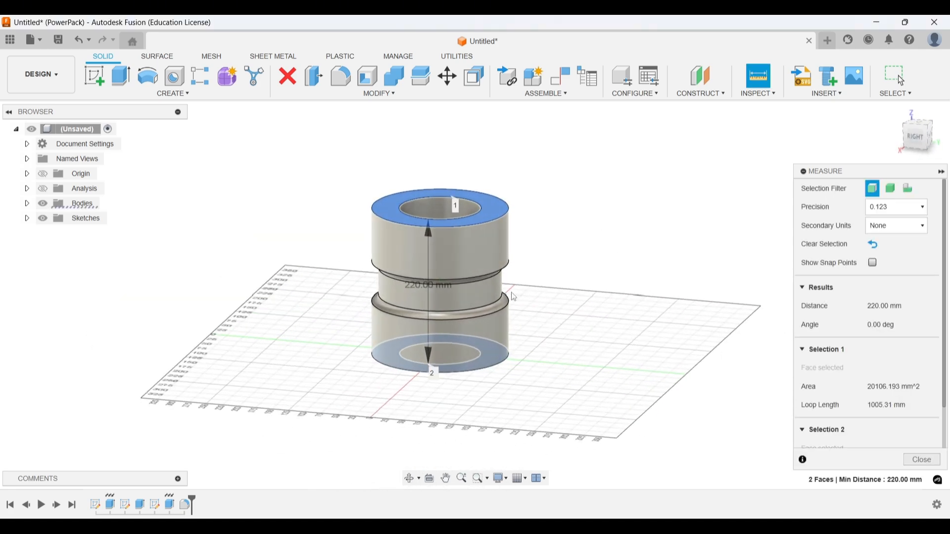
{"action": "scroll", "coordinate": [413, 289], "scroll_direction": "up", "scroll_amount": 1}
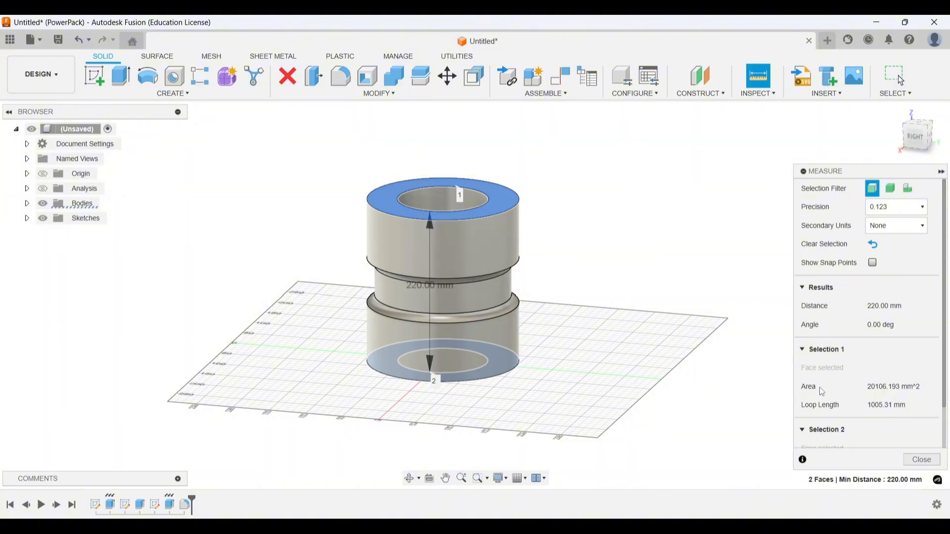
{"action": "left_click", "coordinate": [922, 460]}
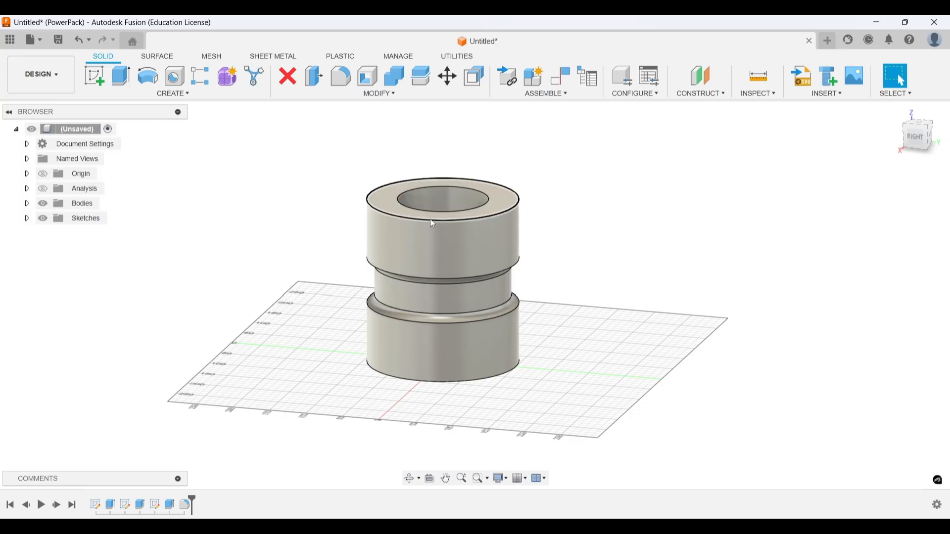
{"action": "left_click", "coordinate": [387, 202]}
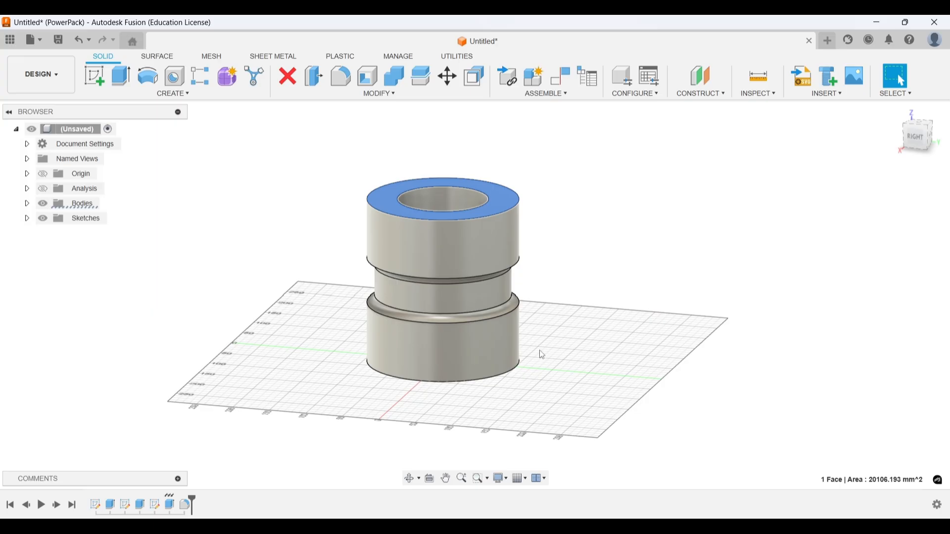
{"action": "left_click", "coordinate": [553, 226]}
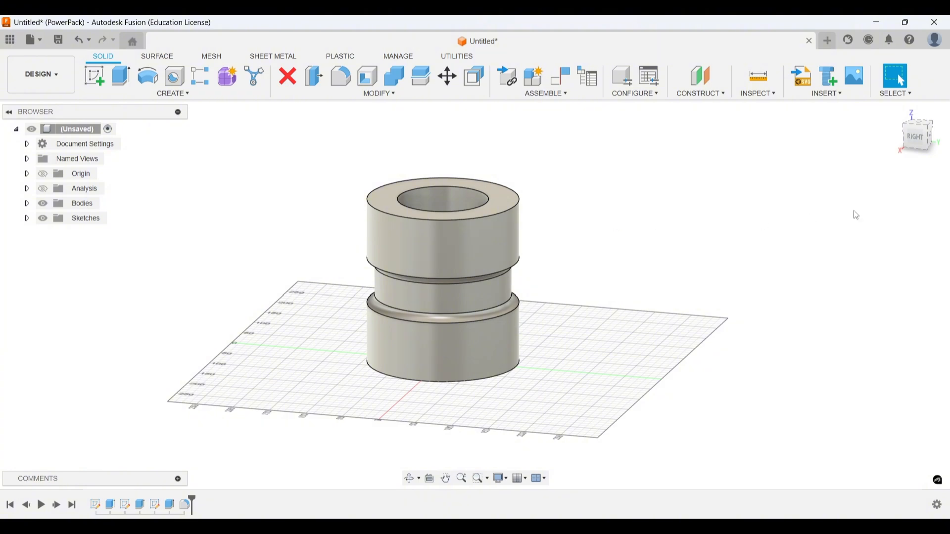
{"action": "left_click", "coordinate": [897, 114]}
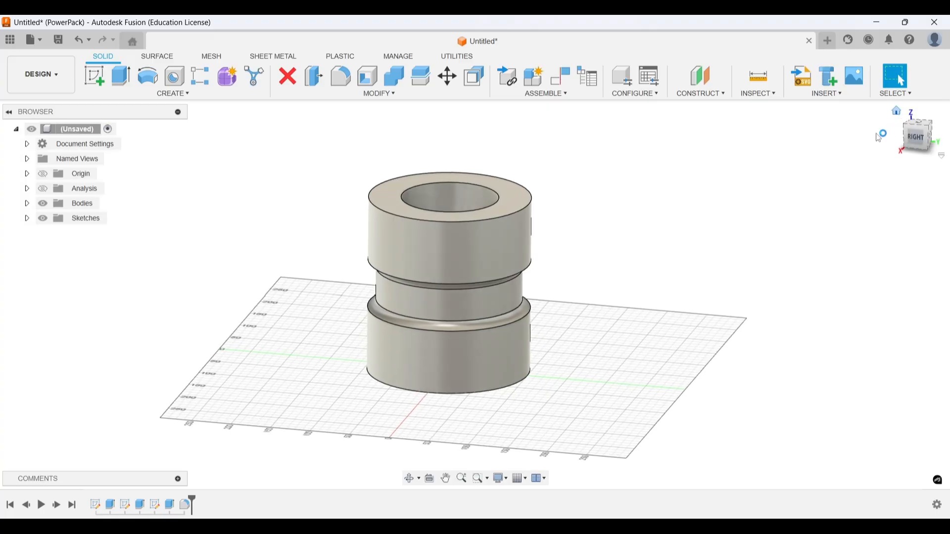
{"action": "scroll", "coordinate": [723, 222], "scroll_direction": "up", "scroll_amount": 2}
{"action": "scroll", "coordinate": [712, 220], "scroll_direction": "down", "scroll_amount": 2}
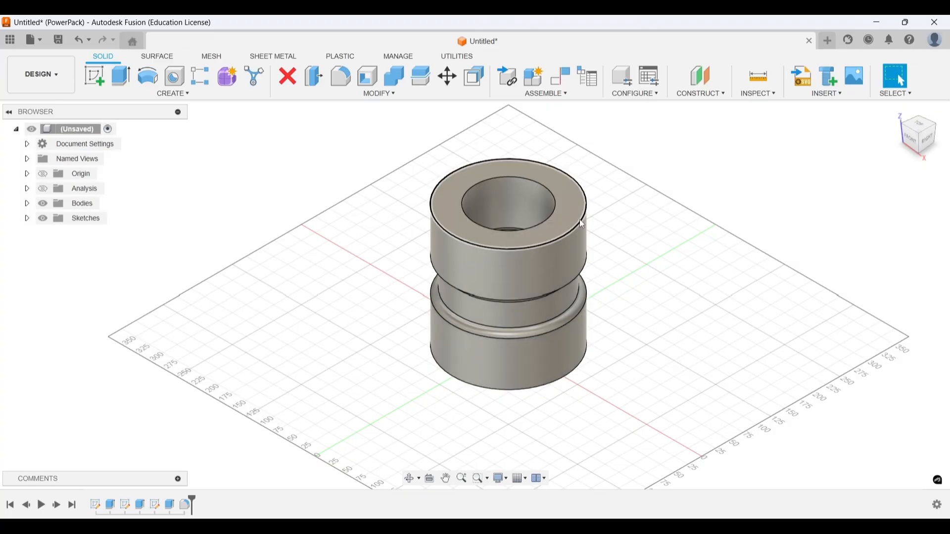
Examine the cylinder's bore and its internal groove from above and from several angles
{"action": "scroll", "coordinate": [517, 237], "scroll_direction": "up", "scroll_amount": 5}
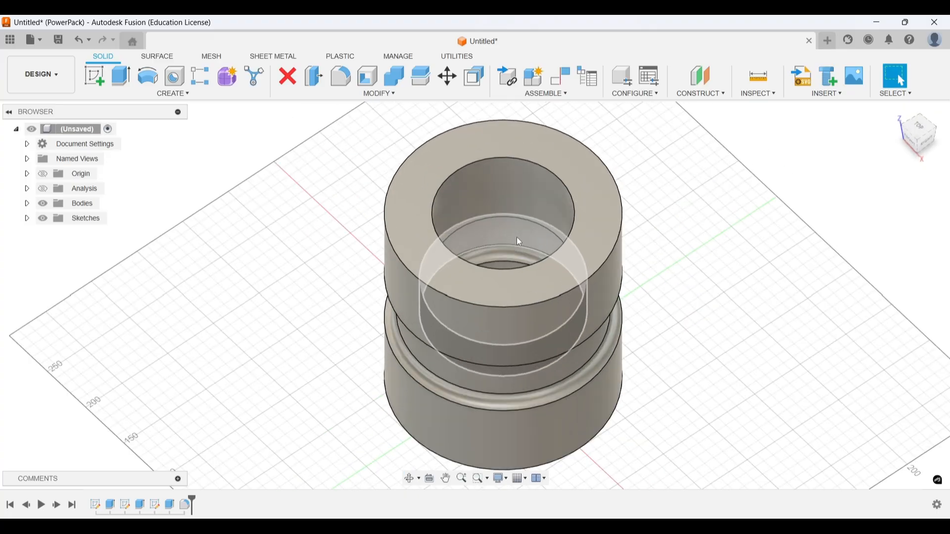
{"action": "mouse_move", "coordinate": [515, 260]}
{"action": "middle_mouse_down", "text": "shift"}
{"action": "mouse_move", "coordinate": [494, 267]}
{"action": "mouse_move", "coordinate": [508, 242]}
{"action": "middle_mouse_up", "text": "shift"}
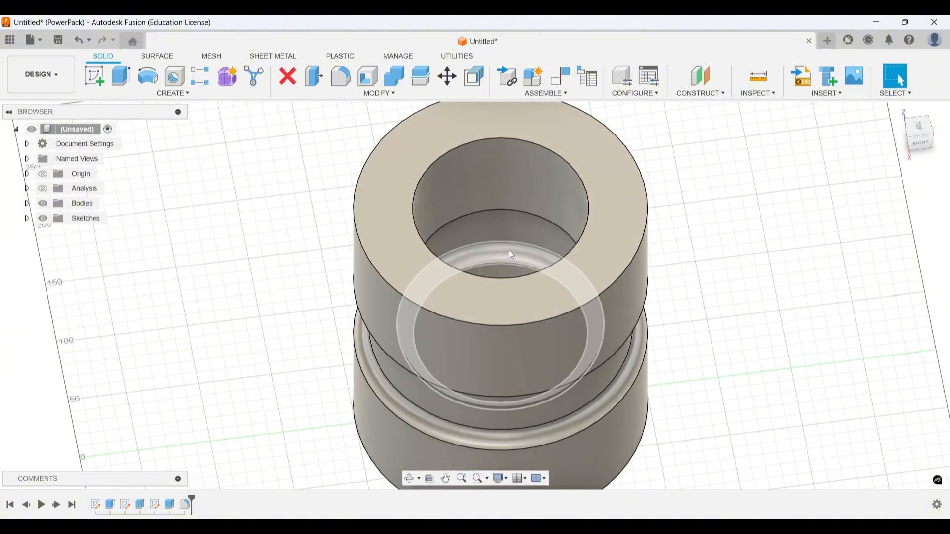
{"action": "scroll", "coordinate": [509, 245], "scroll_direction": "down", "scroll_amount": 1}
{"action": "middle_click_drag", "start_coordinate": [512, 242], "coordinate": [497, 229], "text": "shift"}
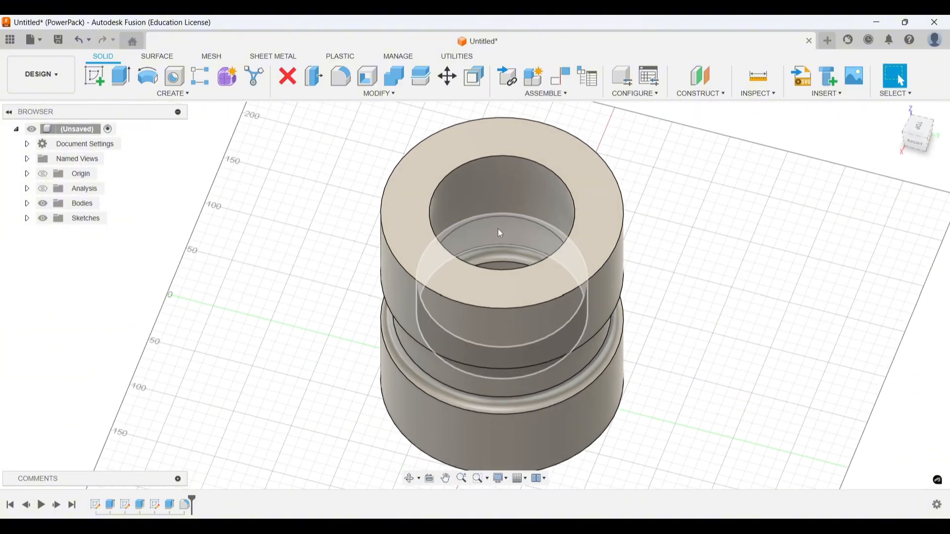
{"action": "scroll", "coordinate": [499, 229], "scroll_direction": "up", "scroll_amount": 3}
{"action": "scroll", "coordinate": [519, 232], "scroll_direction": "down", "scroll_amount": 2}
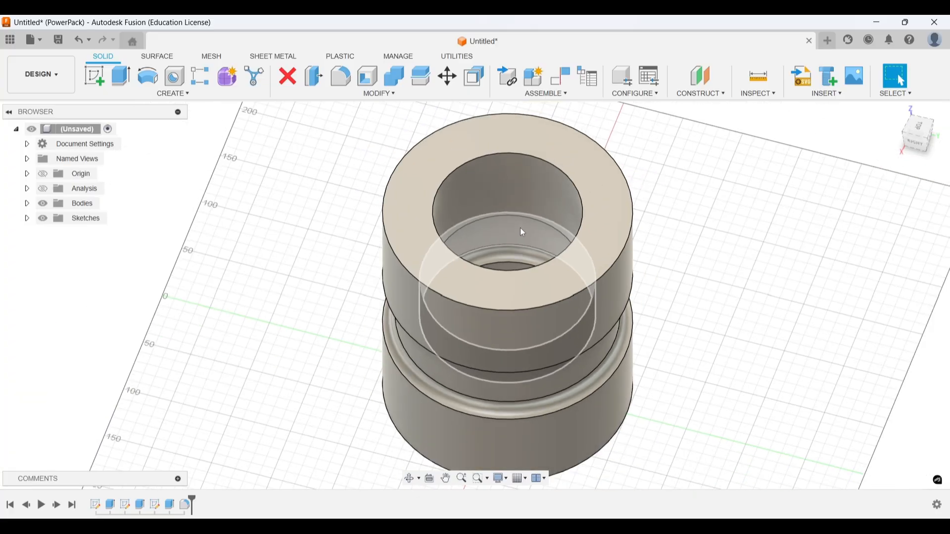
{"action": "middle_click_drag", "start_coordinate": [521, 232], "coordinate": [605, 205], "text": "shift"}
{"action": "scroll", "coordinate": [527, 234], "scroll_direction": "down", "scroll_amount": 2}
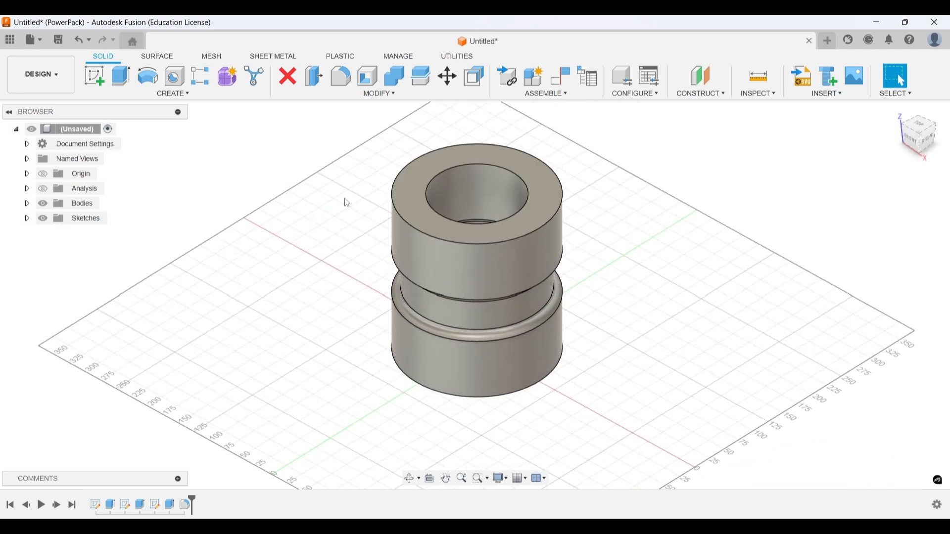
Measure the cylinder's overall height between its top and bottom ring faces and view the dimension squarely from the right side
{"action": "left_click", "coordinate": [405, 197]}
{"action": "middle_click_drag", "start_coordinate": [405, 197], "coordinate": [447, 307], "text": "shift"}
{"action": "left_click", "coordinate": [757, 76]}
{"action": "middle_click_drag", "start_coordinate": [582, 308], "coordinate": [578, 262], "text": "shift"}
{"action": "left_click", "coordinate": [545, 327]}
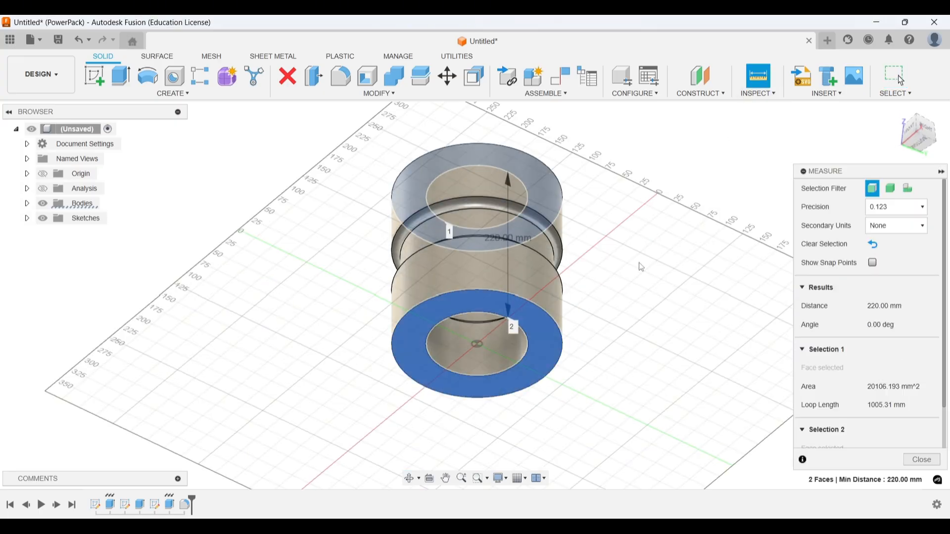
{"action": "middle_click_drag", "start_coordinate": [638, 267], "coordinate": [589, 320], "text": "shift"}
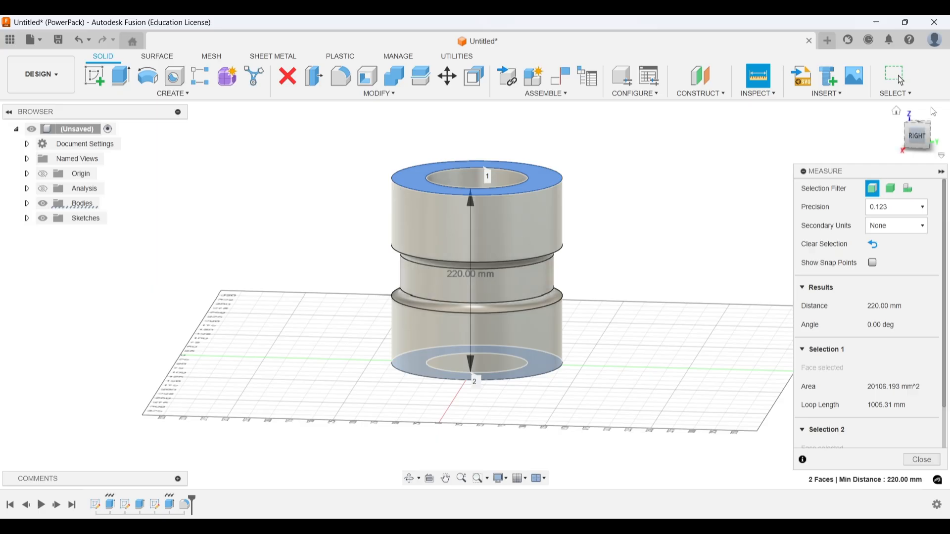
{"action": "left_click", "coordinate": [917, 136]}
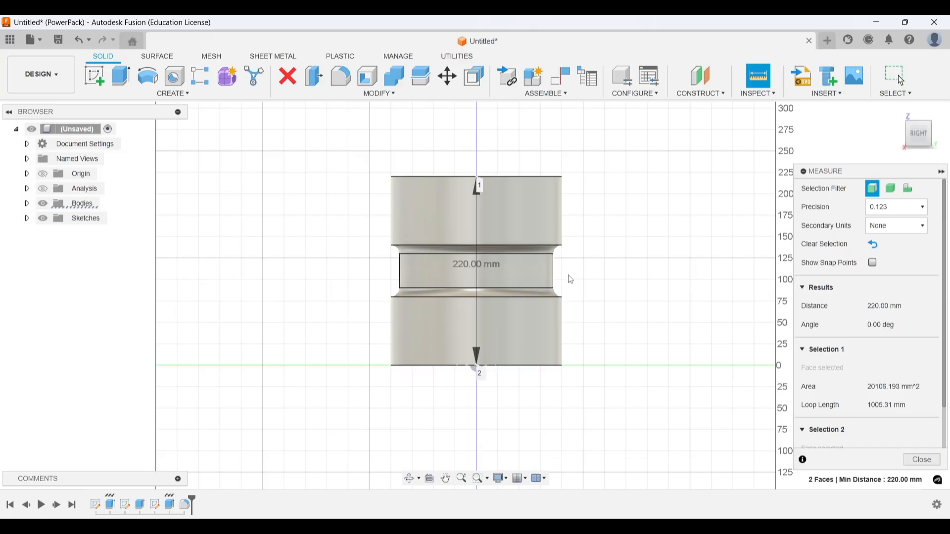
{"action": "left_click", "coordinate": [921, 460]}
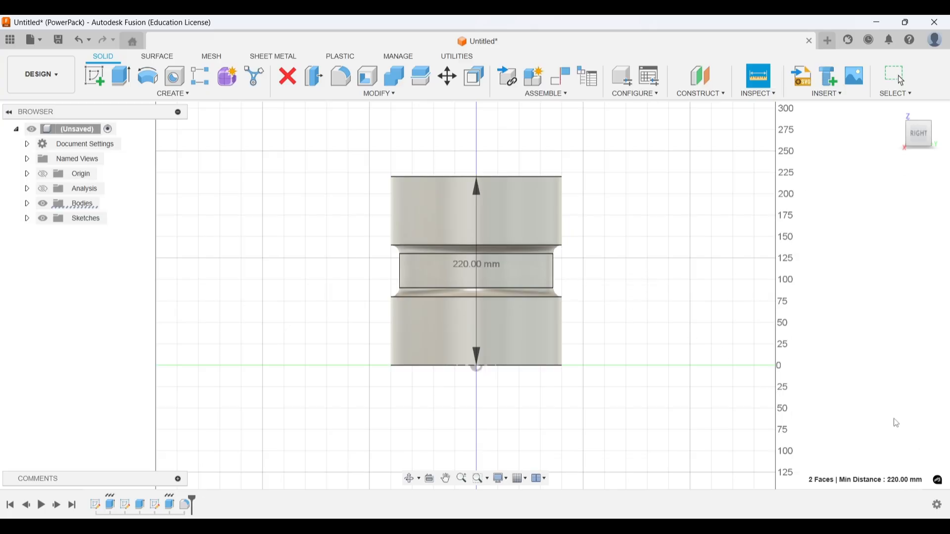
Create an offset construction plane -110 mm from the cylinder's top ring face
{"action": "middle_click_drag", "start_coordinate": [775, 280], "coordinate": [675, 307], "text": "shift"}
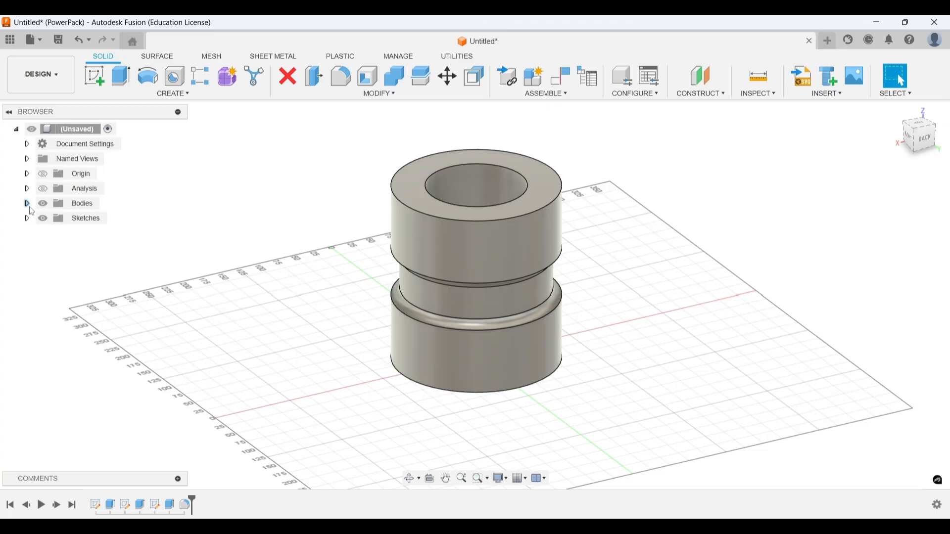
{"action": "left_click", "coordinate": [700, 79]}
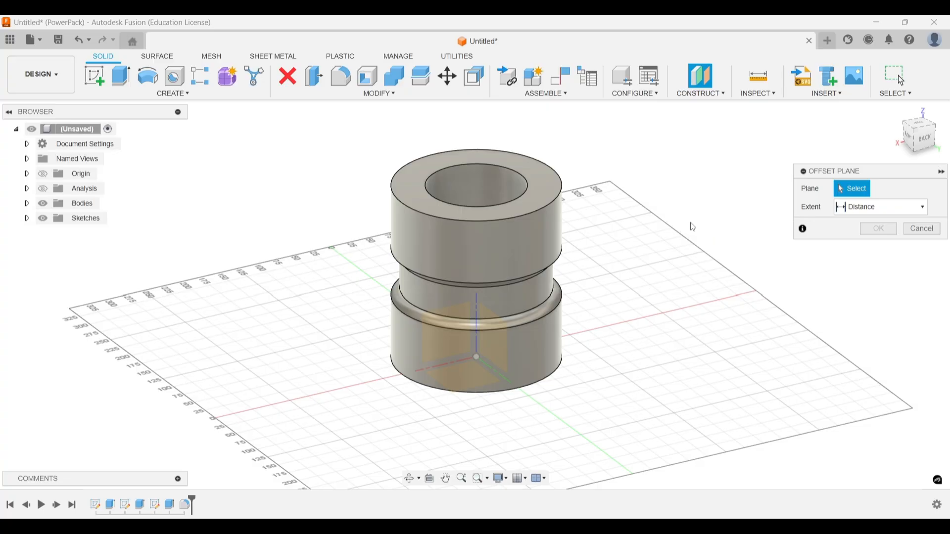
{"action": "left_click", "coordinate": [545, 182]}
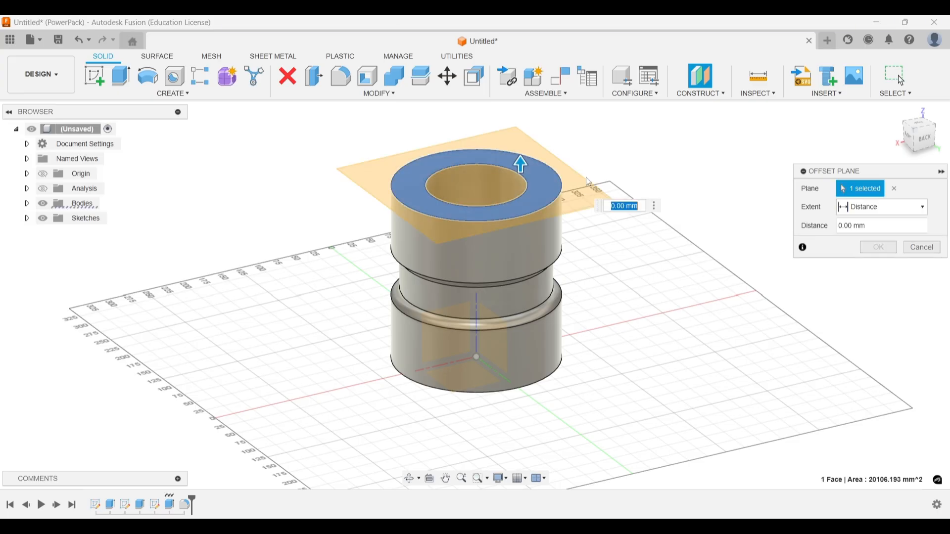
{"action": "left_click", "coordinate": [912, 141]}
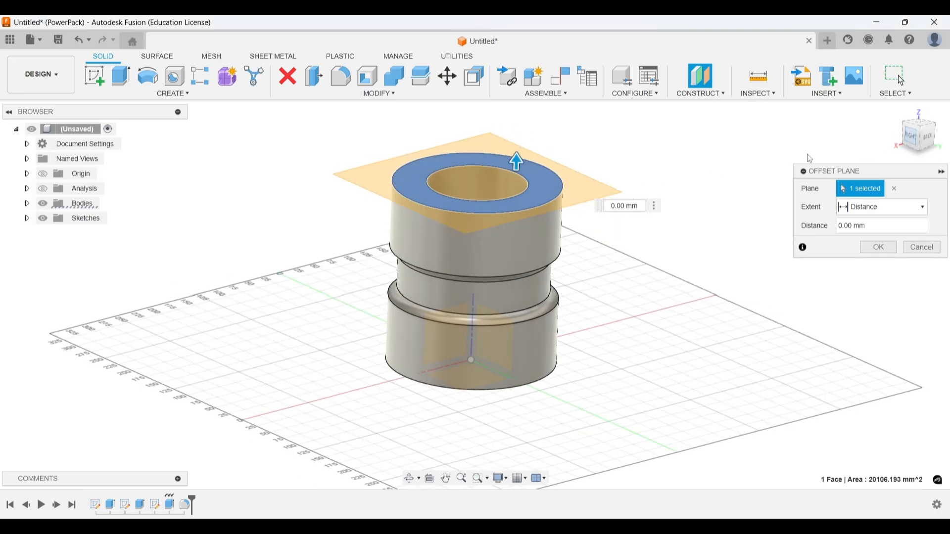
{"action": "middle_click_drag", "start_coordinate": [493, 184], "coordinate": [498, 198], "text": "shift"}
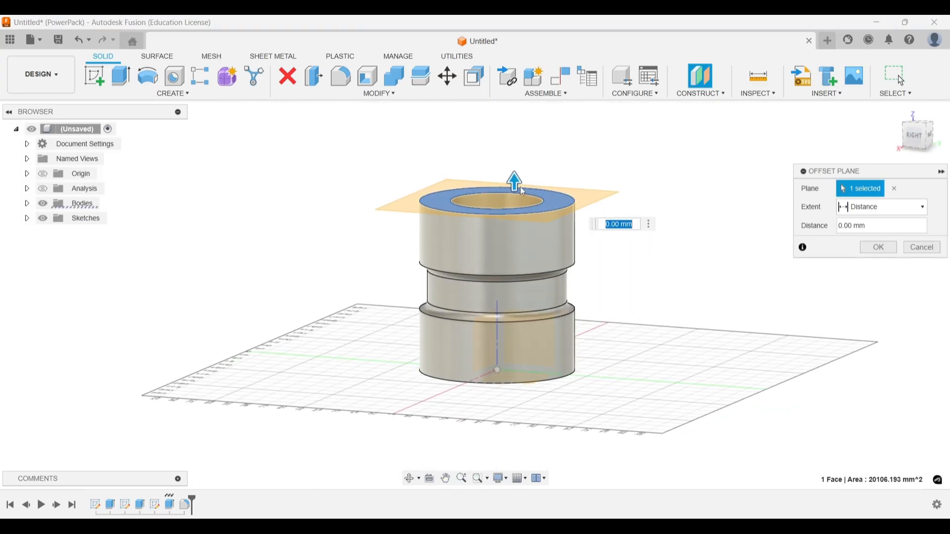
{"action": "type", "text": "-110"}
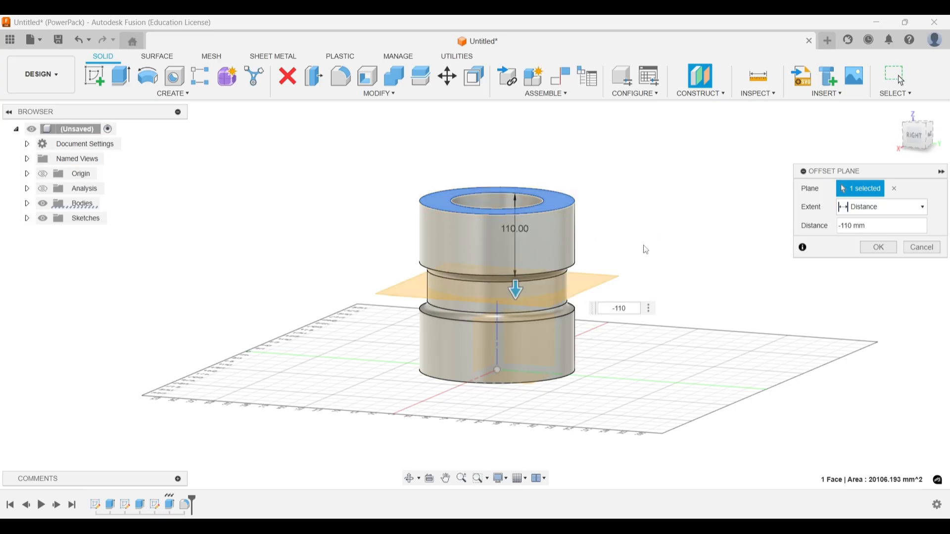
{"action": "mouse_move", "coordinate": [660, 267]}
{"action": "middle_mouse_down", "text": "shift"}
{"action": "mouse_move", "coordinate": [613, 267]}
{"action": "mouse_move", "coordinate": [646, 261]}
{"action": "middle_mouse_up", "text": "shift"}
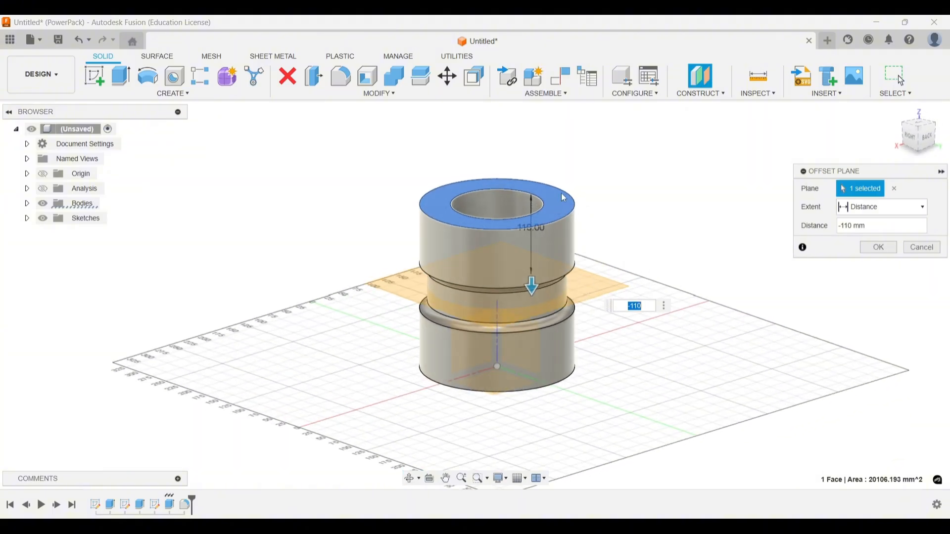
{"action": "left_click", "coordinate": [872, 248]}
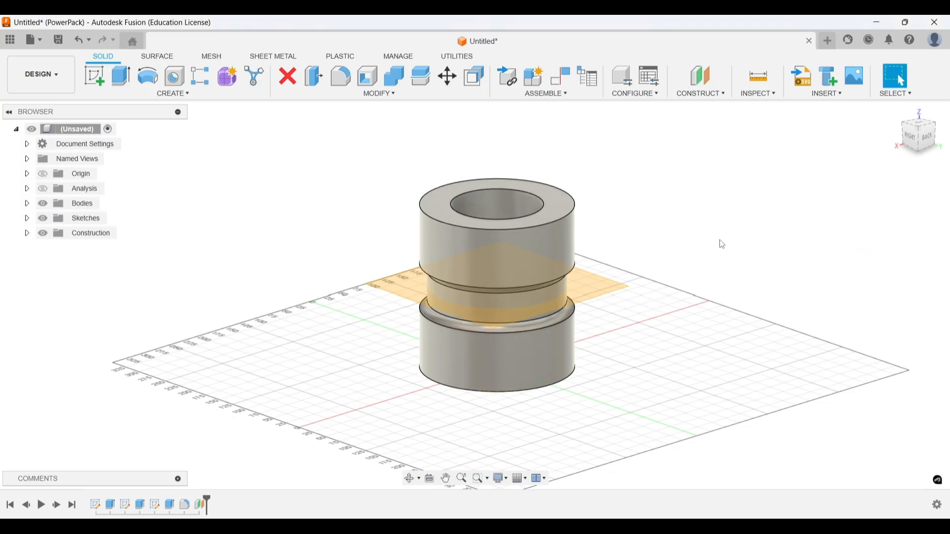
Split the cylinder body into upper and lower parts, using the horizontal offset plane through the central groove as the splitting tool
{"action": "middle_click_drag", "start_coordinate": [722, 244], "coordinate": [486, 277], "text": "shift"}
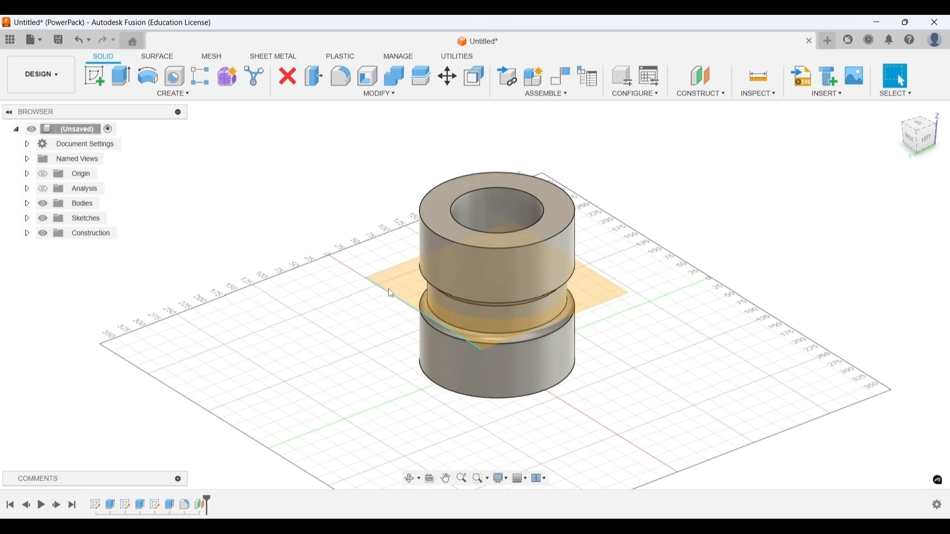
{"action": "middle_click_drag", "start_coordinate": [388, 289], "coordinate": [331, 303], "text": "shift"}
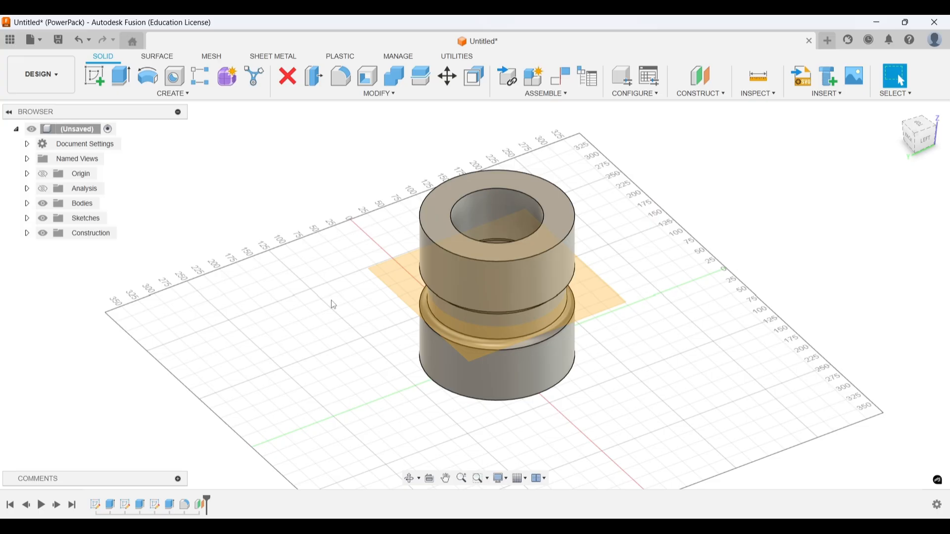
{"action": "left_click", "coordinate": [421, 77]}
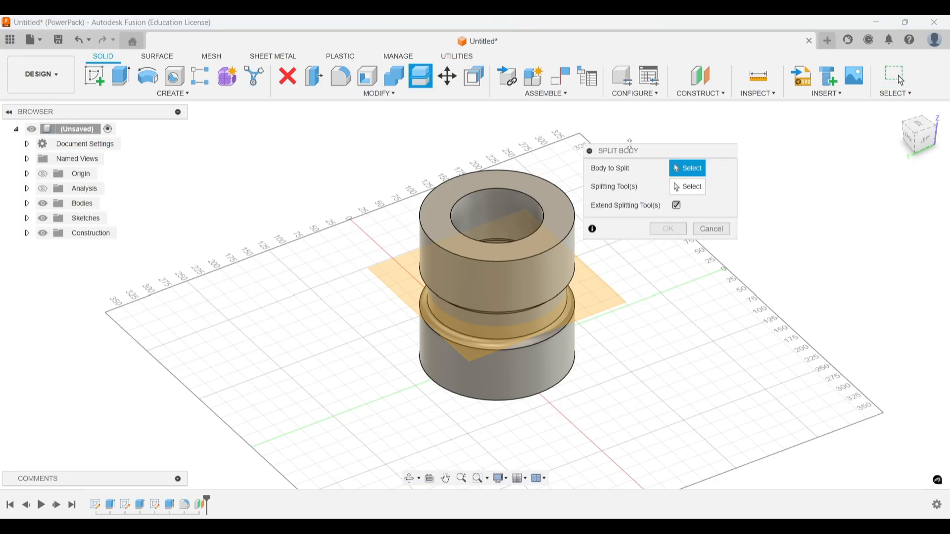
{"action": "left_click_drag", "start_coordinate": [638, 151], "coordinate": [668, 133]}
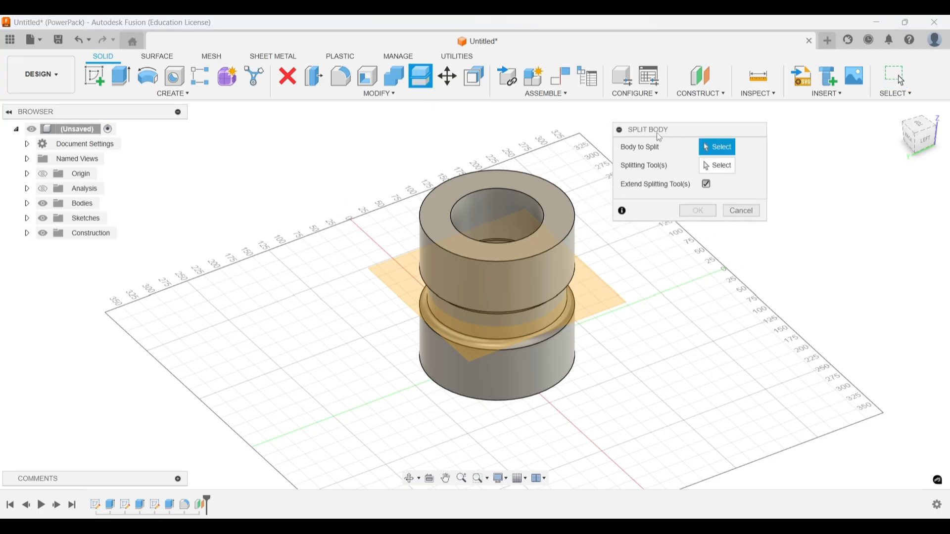
{"action": "left_click", "coordinate": [554, 209]}
{"action": "middle_click_drag", "start_coordinate": [686, 352], "coordinate": [690, 329], "text": "shift"}
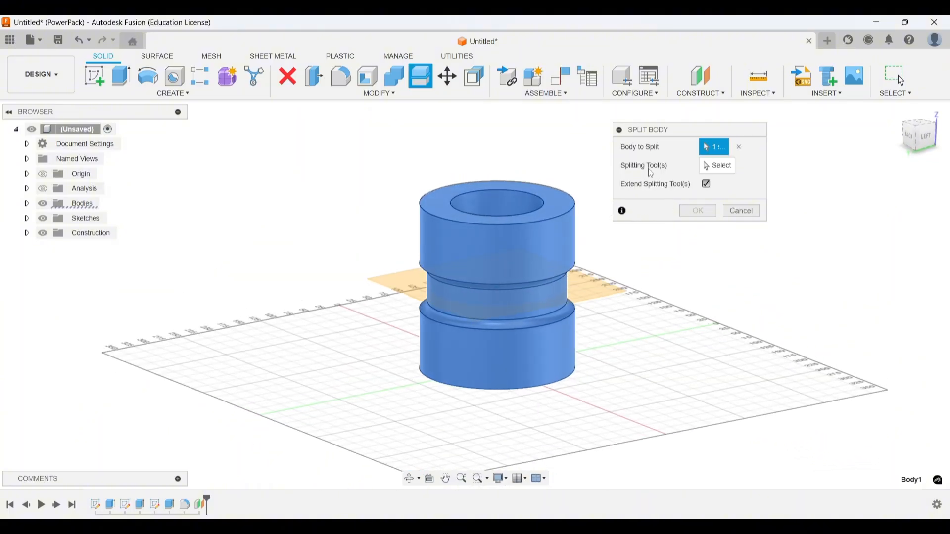
{"action": "left_click", "coordinate": [705, 168]}
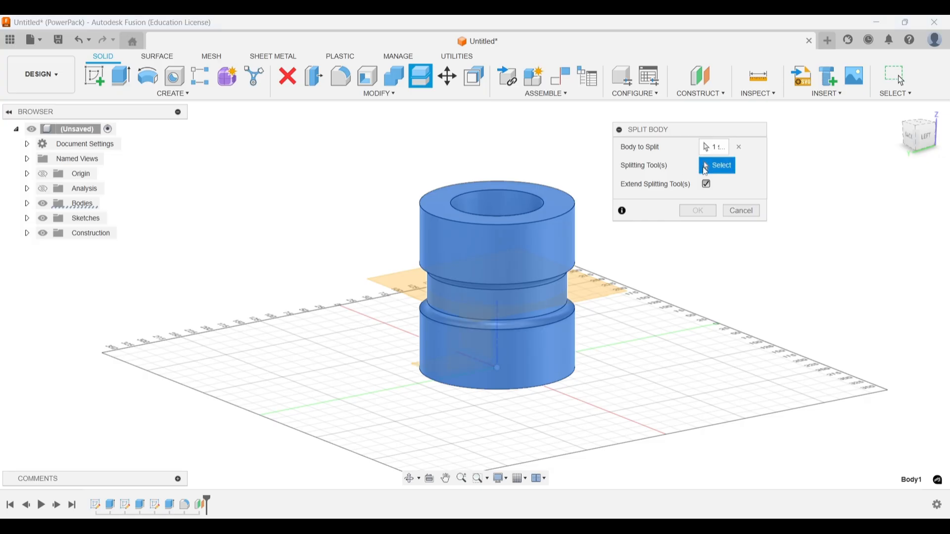
{"action": "left_click", "coordinate": [406, 286]}
{"action": "middle_click_drag", "start_coordinate": [407, 287], "coordinate": [297, 275], "text": "shift"}
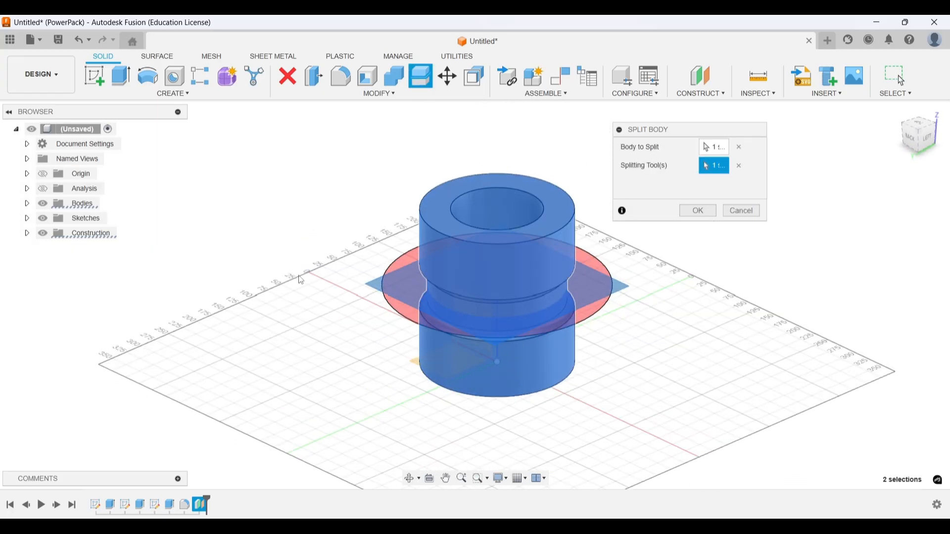
{"action": "middle_click_drag", "start_coordinate": [687, 260], "coordinate": [633, 267]}
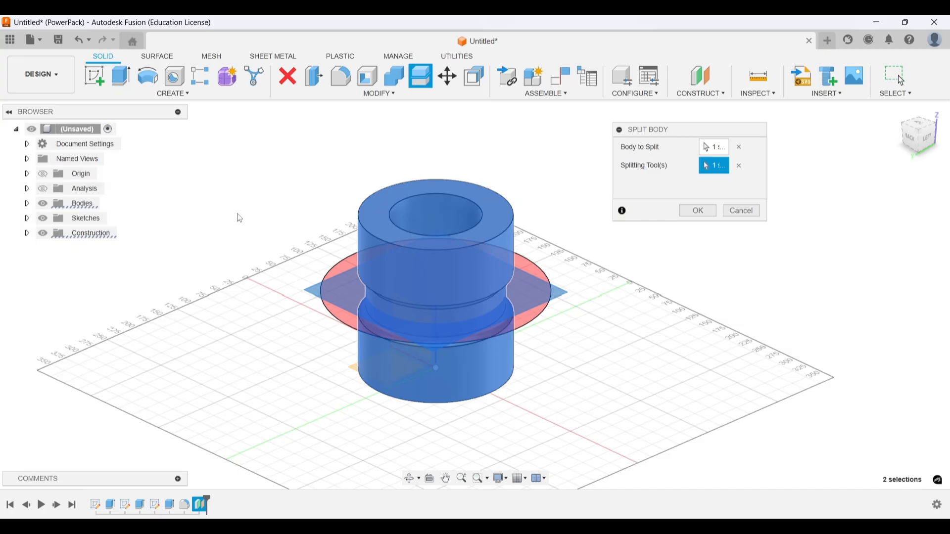
{"action": "left_click", "coordinate": [27, 210]}
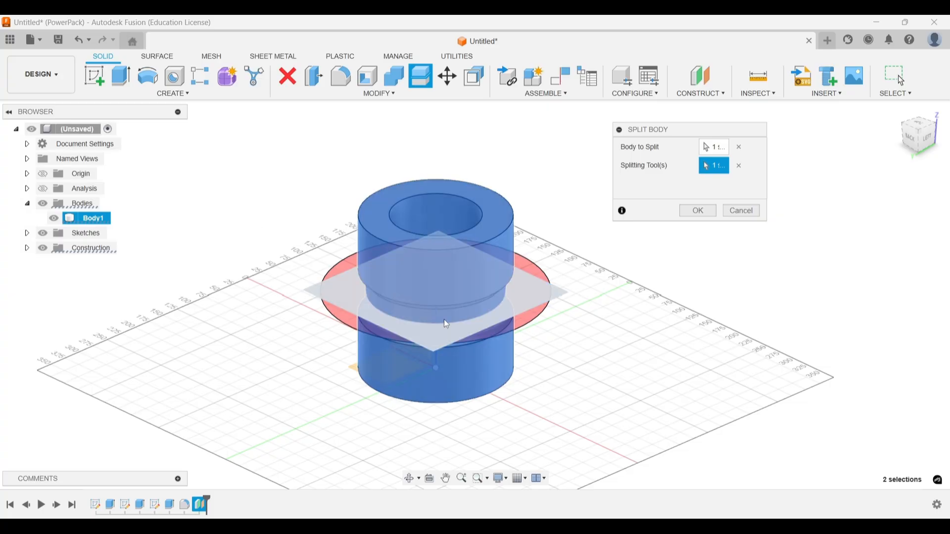
{"action": "left_click", "coordinate": [698, 212]}
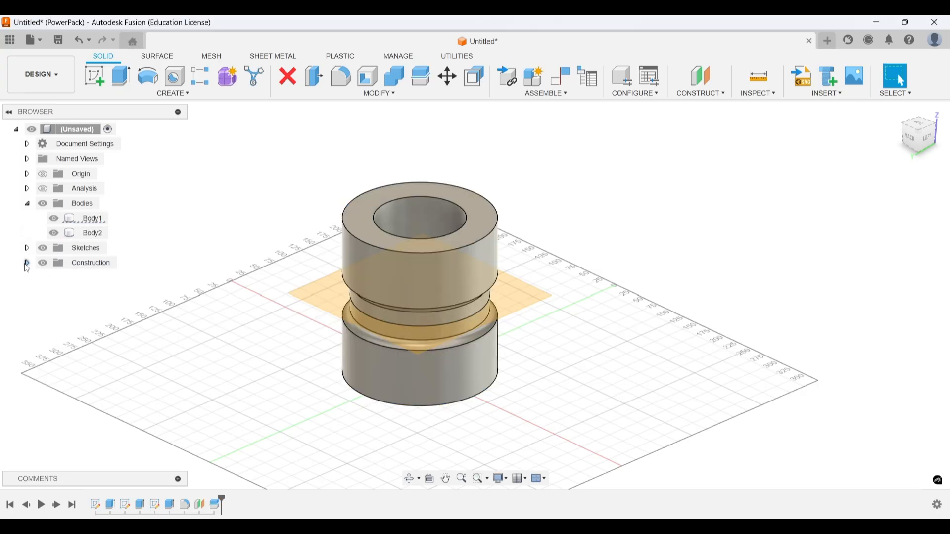
Highlight each of the two split bodies and examine the split line at the groove from the back and at an angle
{"action": "left_click", "coordinate": [87, 218]}
{"action": "left_click", "coordinate": [86, 233]}
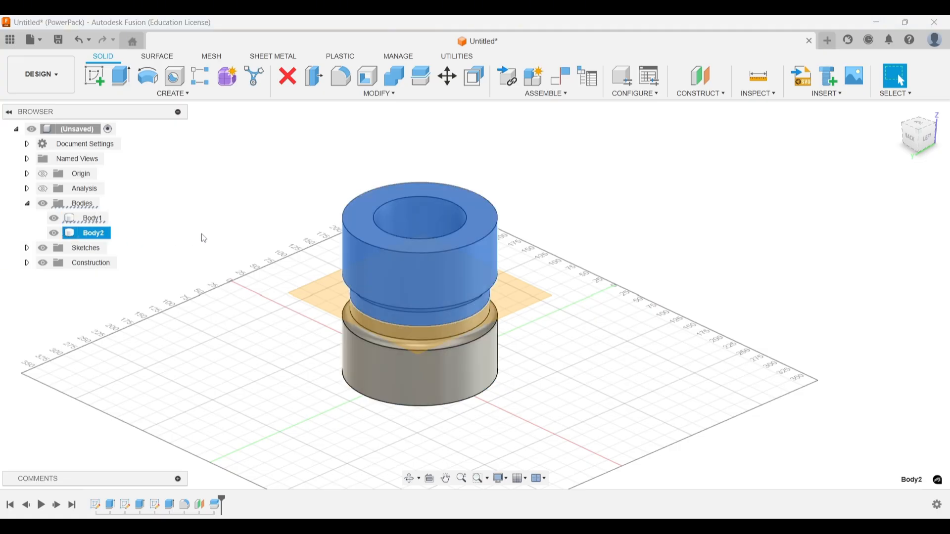
{"action": "middle_click_drag", "start_coordinate": [204, 239], "coordinate": [252, 274], "text": "shift"}
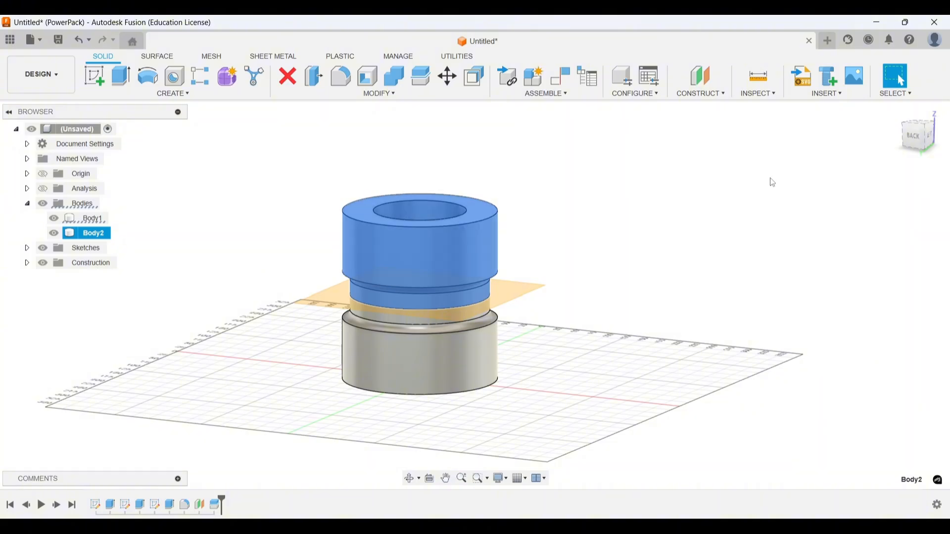
{"action": "left_click", "coordinate": [919, 134]}
{"action": "scroll", "coordinate": [420, 275], "scroll_direction": "up", "scroll_amount": 3}
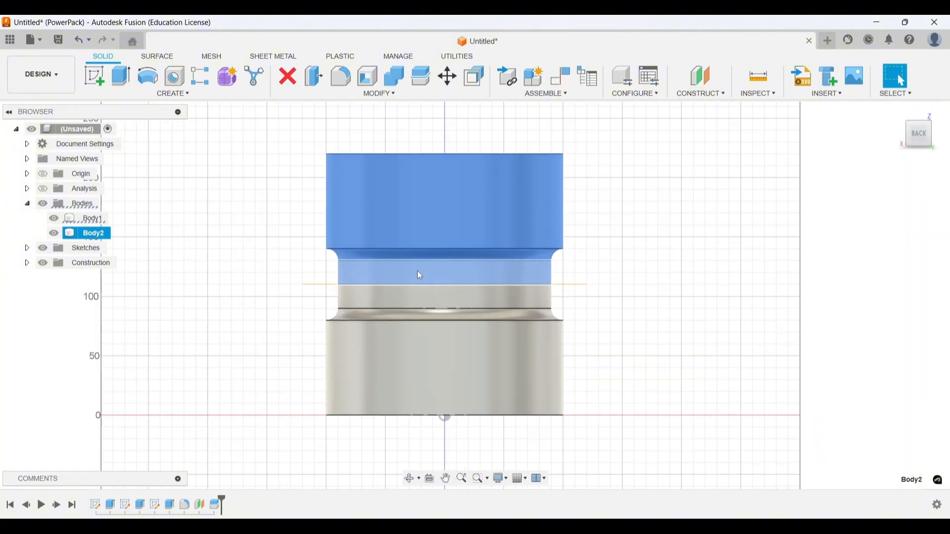
{"action": "scroll", "coordinate": [391, 275], "scroll_direction": "up", "scroll_amount": 2}
{"action": "scroll", "coordinate": [372, 267], "scroll_direction": "down", "scroll_amount": 2}
{"action": "middle_click_drag", "start_coordinate": [371, 250], "coordinate": [366, 210]}
{"action": "middle_click_drag", "start_coordinate": [366, 210], "coordinate": [320, 249], "text": "shift"}
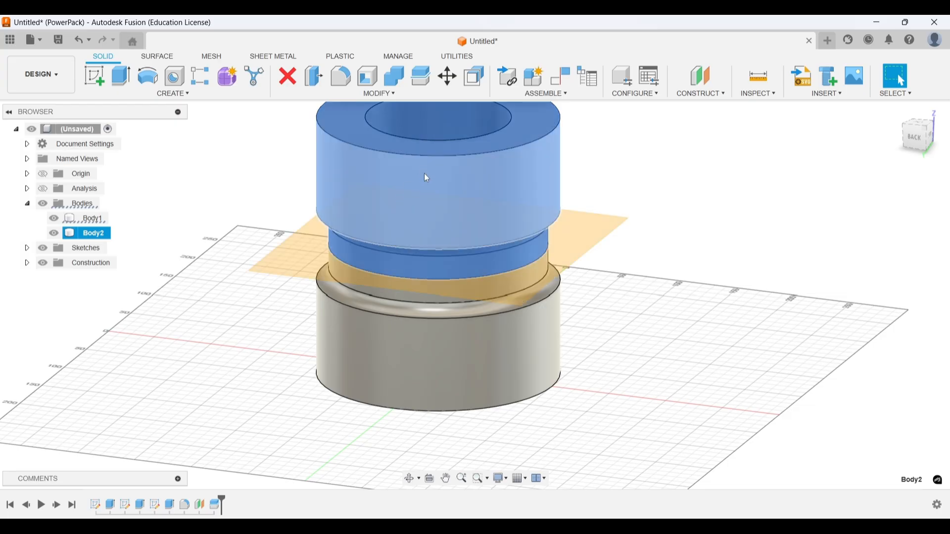
{"action": "scroll", "coordinate": [428, 188], "scroll_direction": "down", "scroll_amount": 3}
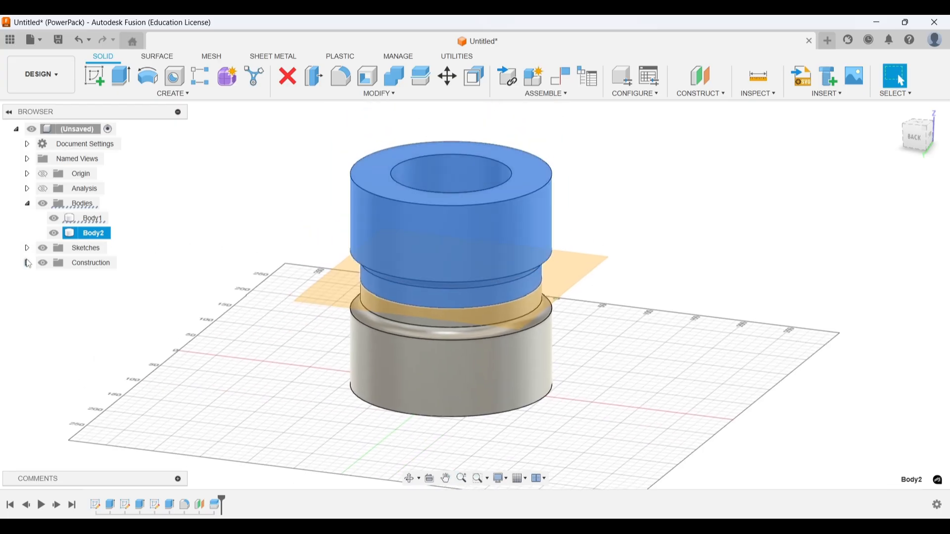
Hide the construction plane that runs through the cylinder's central groove
{"action": "left_click", "coordinate": [28, 263]}
{"action": "left_click", "coordinate": [54, 277]}
{"action": "middle_click_drag", "start_coordinate": [199, 285], "coordinate": [172, 283], "text": "shift"}
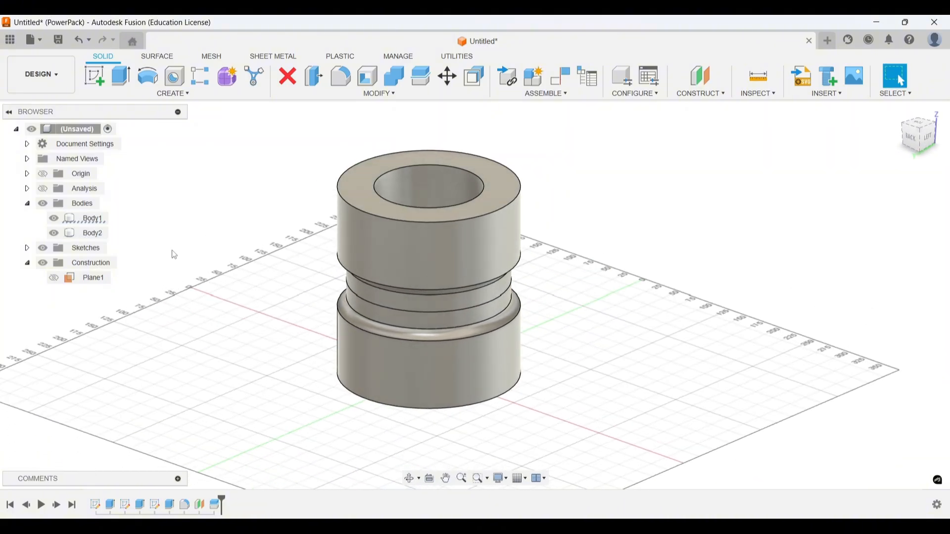
Highlight the lower and upper bodies in turn, and hide the upper one, Body2
{"action": "left_click", "coordinate": [96, 218]}
{"action": "left_click", "coordinate": [125, 238]}
{"action": "left_click", "coordinate": [92, 233]}
{"action": "middle_click_drag", "start_coordinate": [208, 255], "coordinate": [197, 258], "text": "shift"}
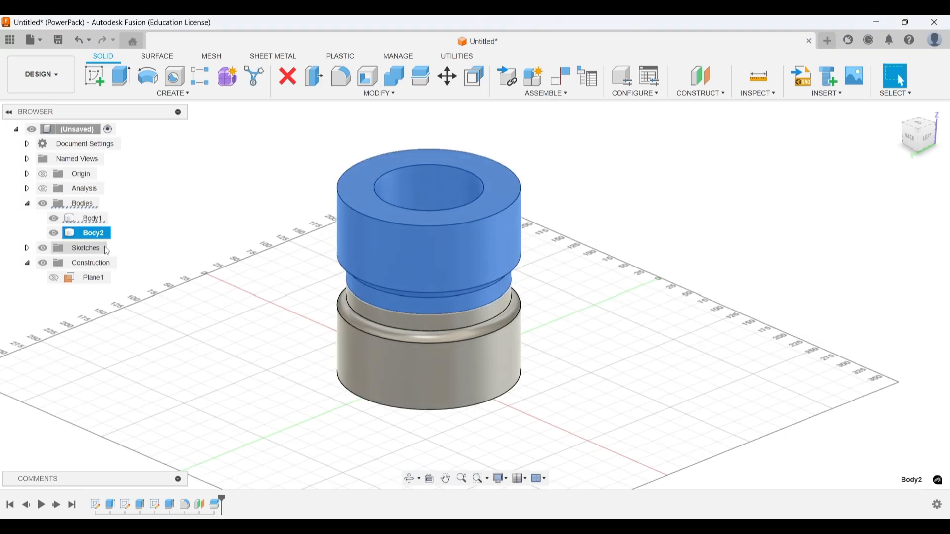
{"action": "left_click", "coordinate": [54, 233]}
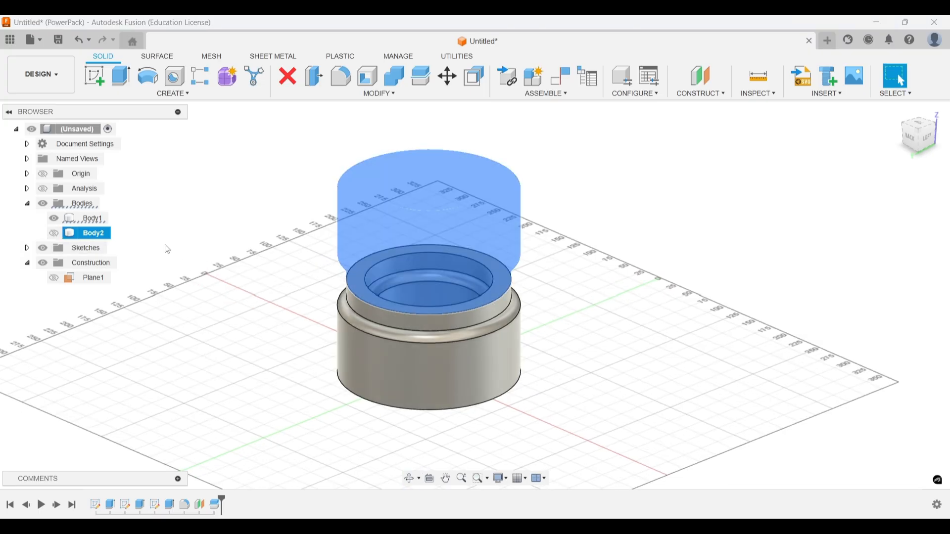
Examine the isolated lower half from several angles, including its split face, stepped bore and outer groove
{"action": "middle_click_drag", "start_coordinate": [244, 255], "coordinate": [197, 265], "text": "shift"}
{"action": "scroll", "coordinate": [377, 322], "scroll_direction": "up", "scroll_amount": 3}
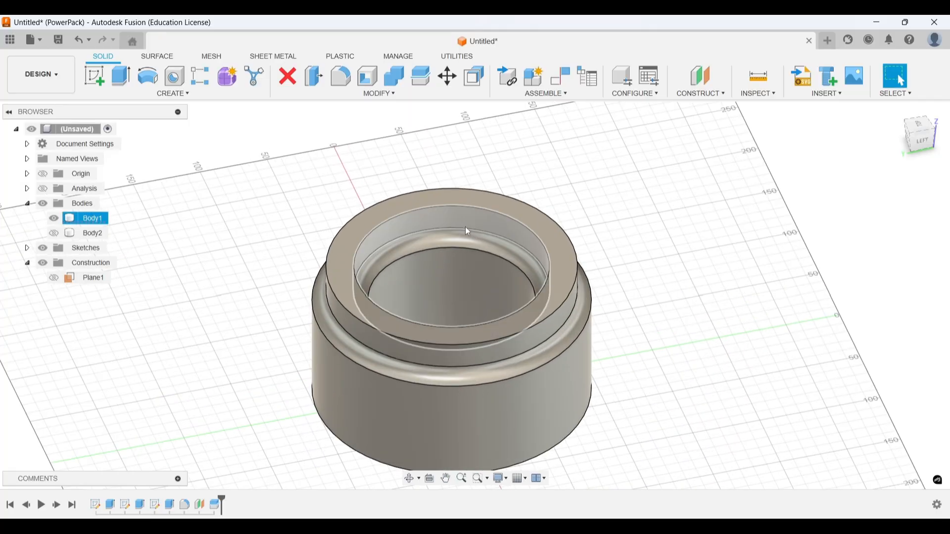
{"action": "middle_click_drag", "start_coordinate": [518, 199], "coordinate": [528, 179]}
{"action": "middle_click_drag", "start_coordinate": [608, 221], "coordinate": [546, 231], "text": "shift"}
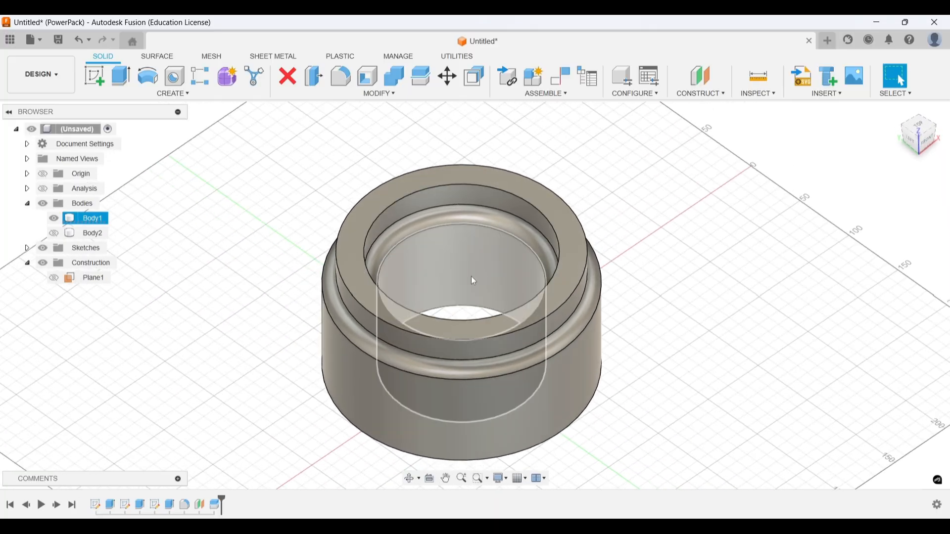
{"action": "middle_click_drag", "start_coordinate": [468, 307], "coordinate": [374, 313], "text": "shift"}
{"action": "scroll", "coordinate": [414, 246], "scroll_direction": "down", "scroll_amount": 1}
{"action": "scroll", "coordinate": [583, 237], "scroll_direction": "down", "scroll_amount": 1}
{"action": "mouse_move", "coordinate": [583, 238]}
{"action": "middle_mouse_down", "text": "shift"}
{"action": "mouse_move", "coordinate": [549, 276]}
{"action": "mouse_move", "coordinate": [540, 271]}
{"action": "mouse_move", "coordinate": [569, 235]}
{"action": "middle_mouse_up", "text": "shift"}
{"action": "middle_click_drag", "start_coordinate": [566, 275], "coordinate": [573, 219], "text": "shift"}
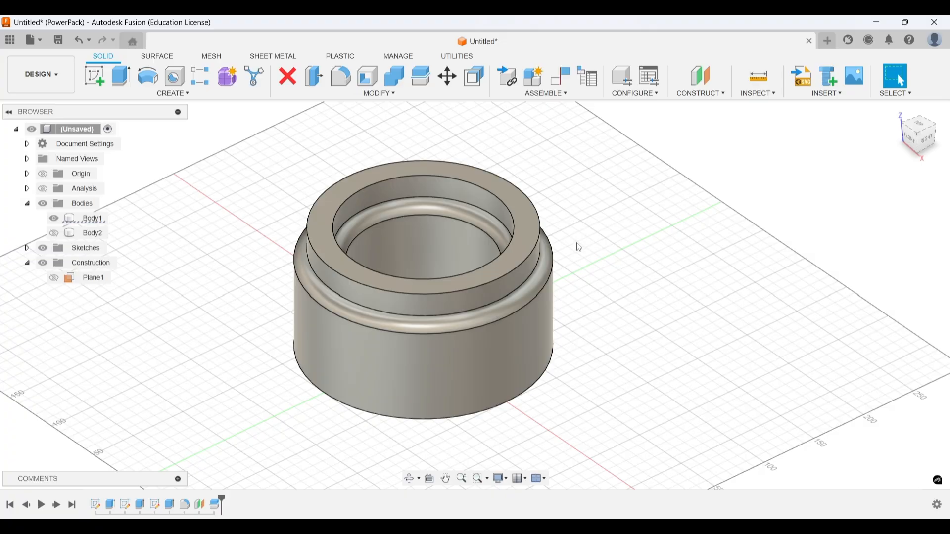
{"action": "middle_click_drag", "start_coordinate": [548, 233], "coordinate": [574, 255], "text": "shift"}
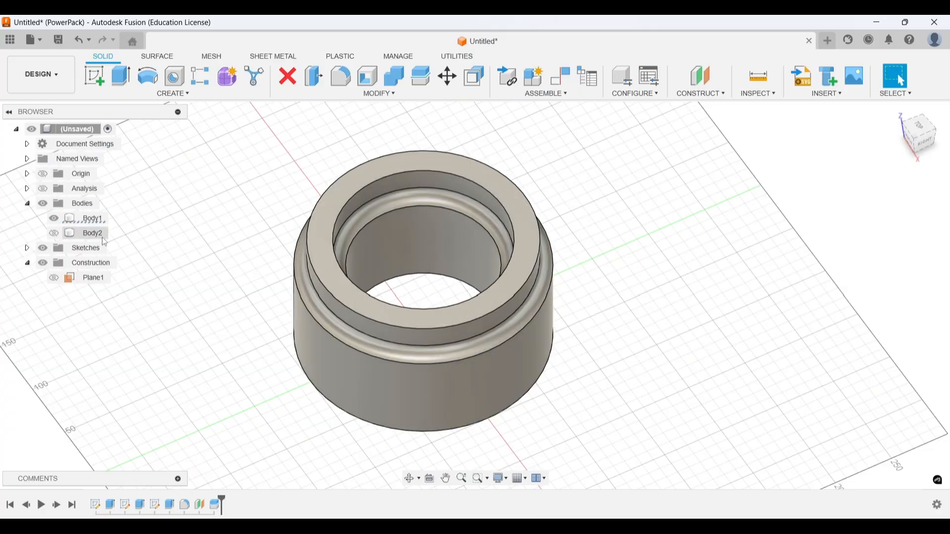
{"action": "scroll", "coordinate": [390, 262], "scroll_direction": "down", "scroll_amount": 2}
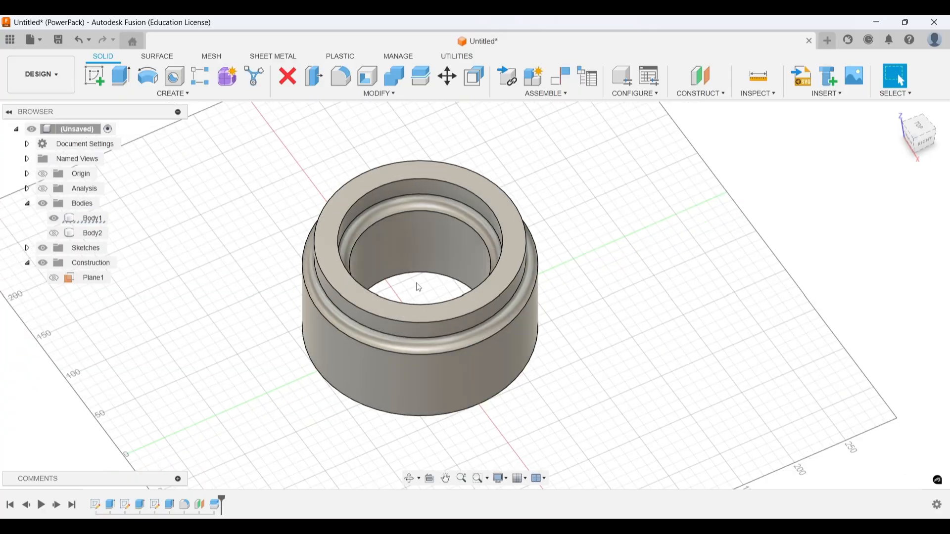
Hide the lower body, Body1, show the upper body, Body2, and examine its split face from below
{"action": "left_click", "coordinate": [52, 218]}
{"action": "left_click", "coordinate": [54, 234]}
{"action": "middle_click_drag", "start_coordinate": [435, 307], "coordinate": [490, 177], "text": "shift"}
{"action": "scroll", "coordinate": [486, 242], "scroll_direction": "up", "scroll_amount": 3}
{"action": "middle_click_drag", "start_coordinate": [457, 258], "coordinate": [450, 267], "text": "shift"}
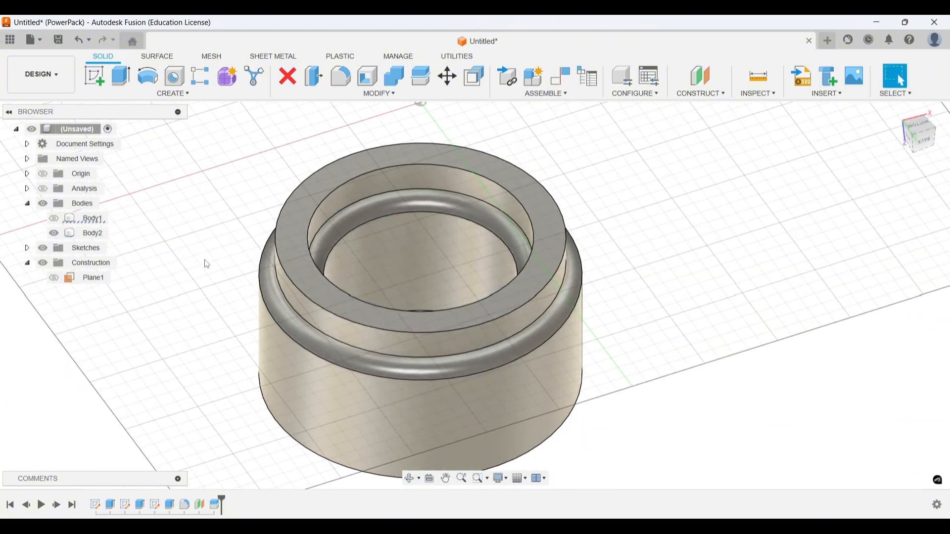
Show Body1 again alongside Body2 and examine the split line in the groove from the back and below
{"action": "left_click", "coordinate": [53, 218]}
{"action": "scroll", "coordinate": [385, 236], "scroll_direction": "down", "scroll_amount": 3}
{"action": "middle_click_drag", "start_coordinate": [408, 224], "coordinate": [398, 204], "text": "shift"}
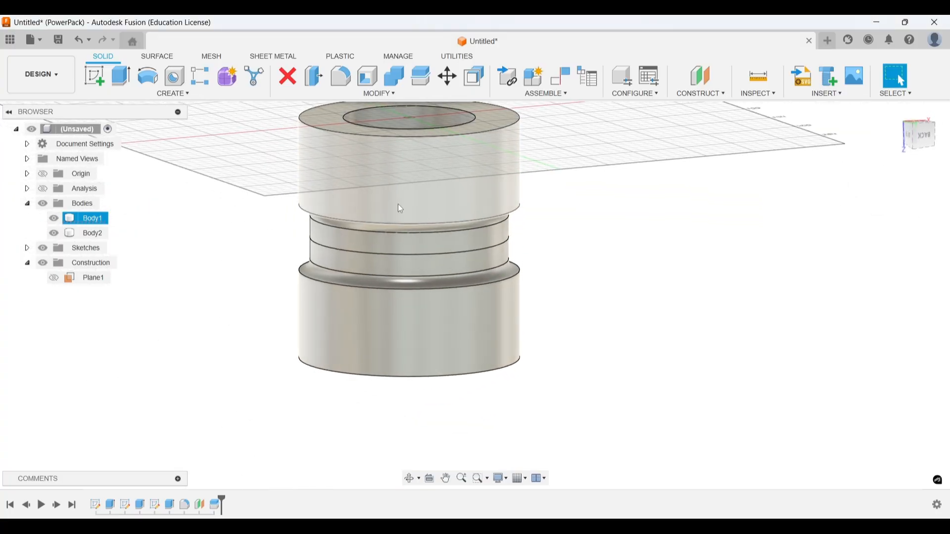
{"action": "left_click", "coordinate": [354, 256]}
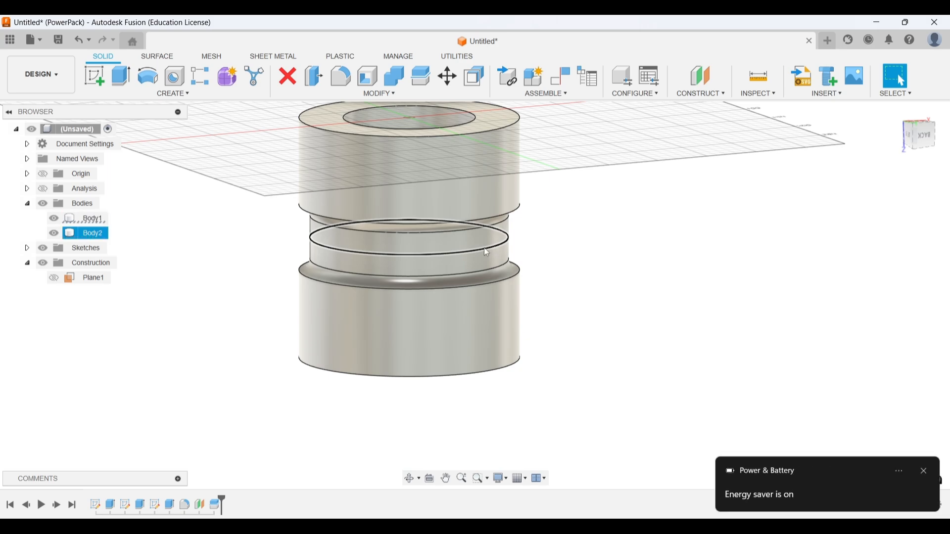
{"action": "left_click", "coordinate": [913, 125]}
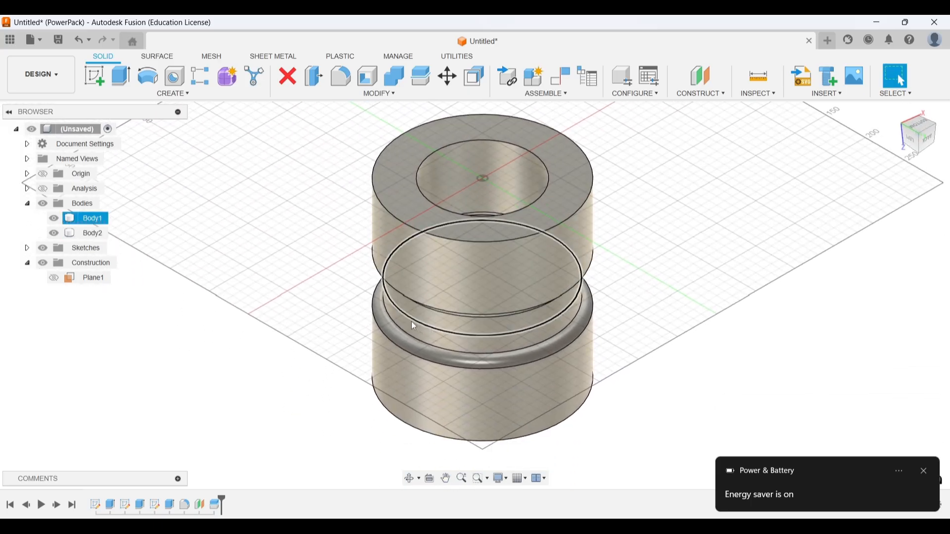
{"action": "middle_click_drag", "start_coordinate": [583, 231], "coordinate": [455, 224], "text": "shift"}
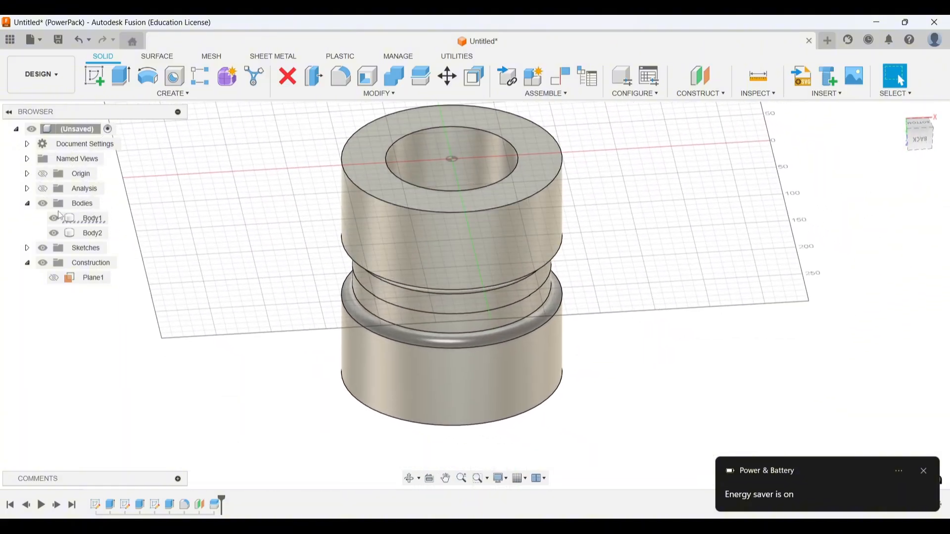
Return to the home view and examine the complete split cylinder from above at an angle
{"action": "left_click", "coordinate": [895, 110]}
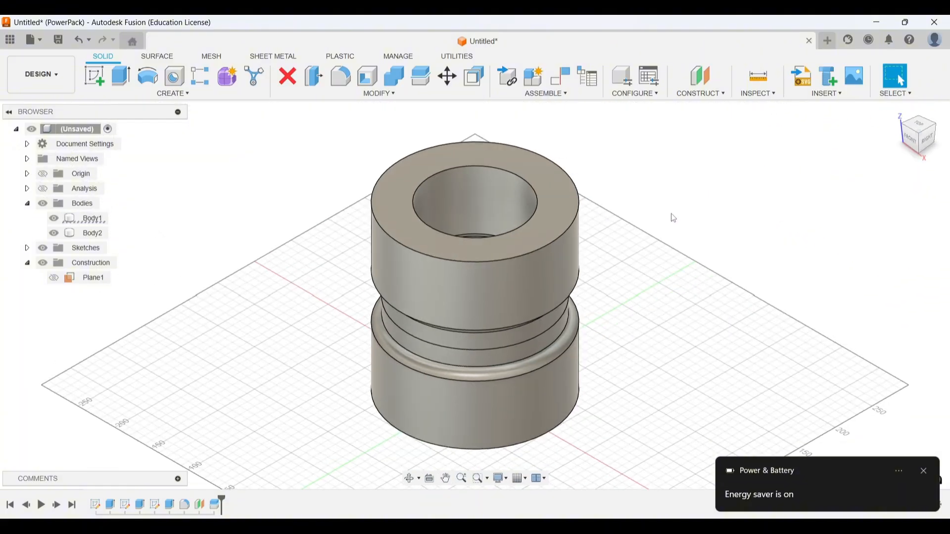
{"action": "scroll", "coordinate": [642, 222], "scroll_direction": "down", "scroll_amount": 1}
{"action": "middle_click_drag", "start_coordinate": [641, 220], "coordinate": [650, 177]}
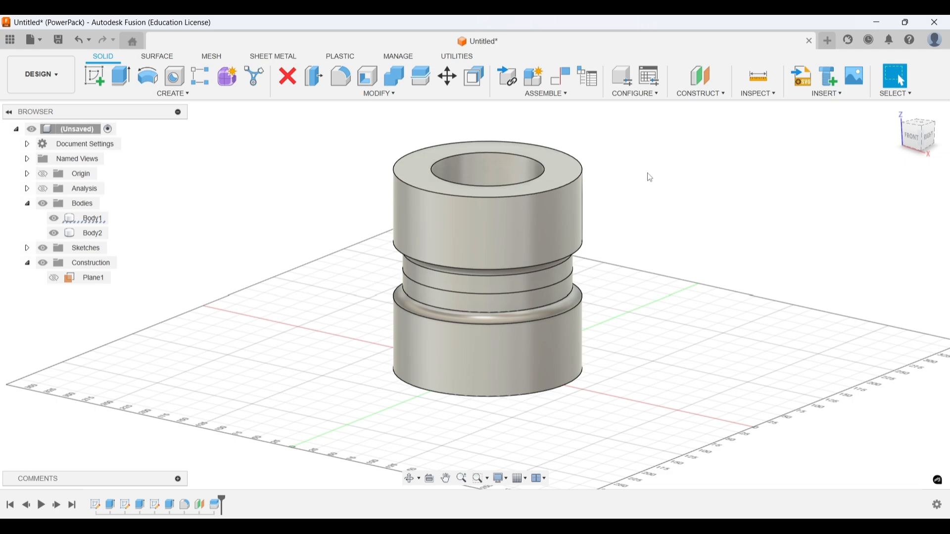
{"action": "middle_click_drag", "start_coordinate": [649, 177], "coordinate": [643, 196], "text": "shift"}
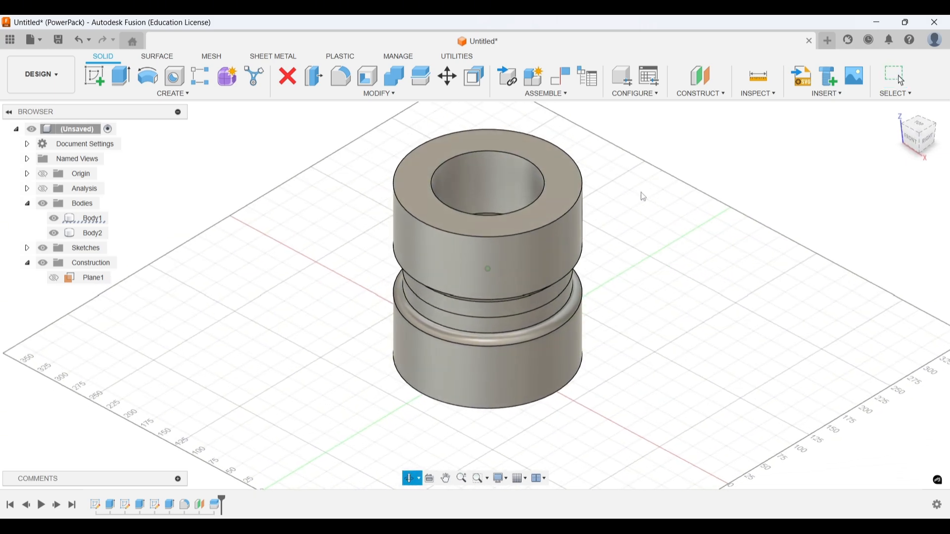